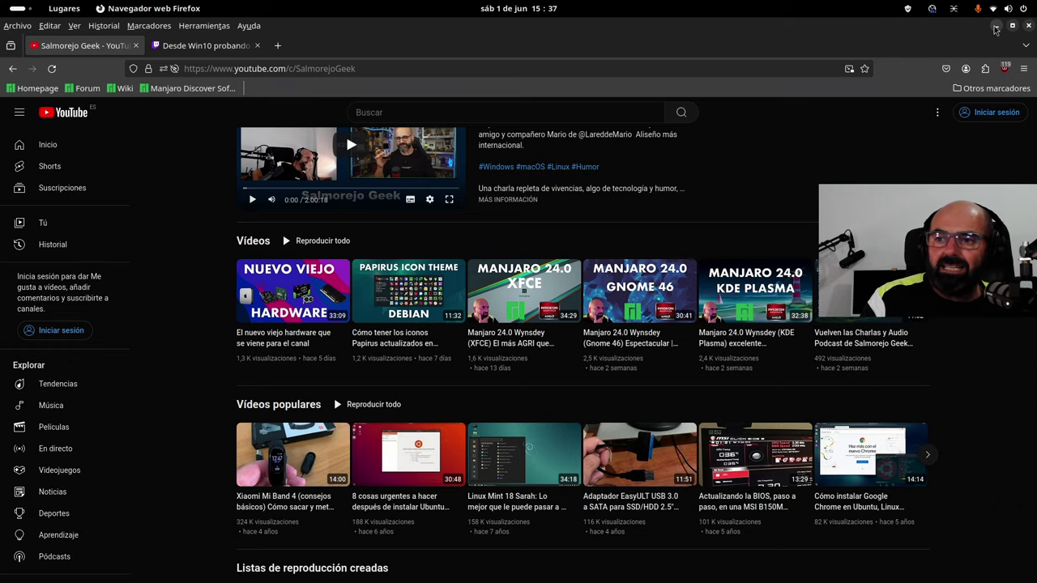
# Examine the operating system, kernel and GPU lines of the fastfetch output in the terminal, then minimize the terminal window
pyautogui.click(995, 27)
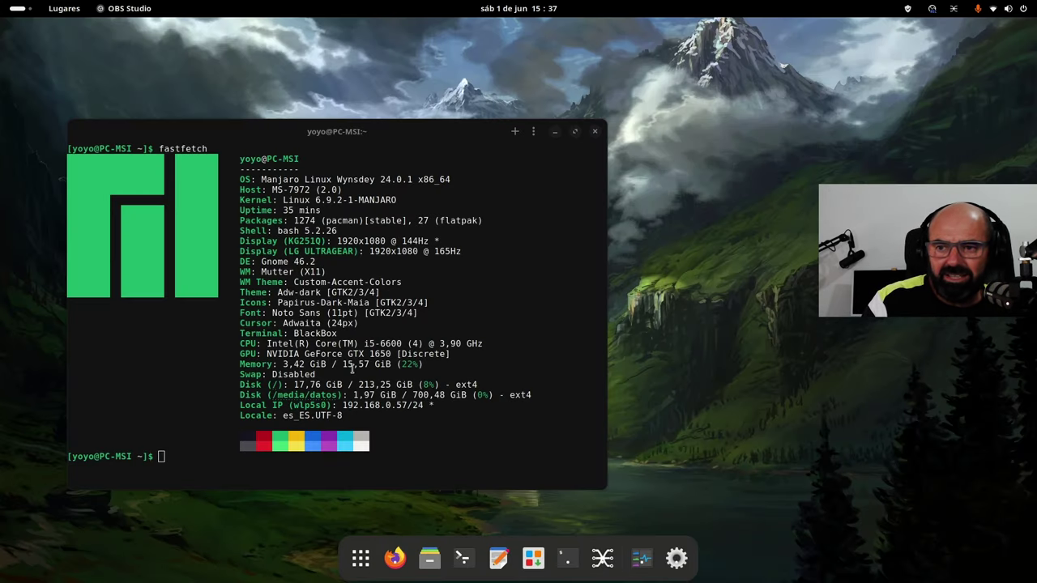
pyautogui.moveTo(484, 350); pyautogui.dragTo(358, 350)
pyautogui.moveTo(472, 179); pyautogui.dragTo(247, 180)
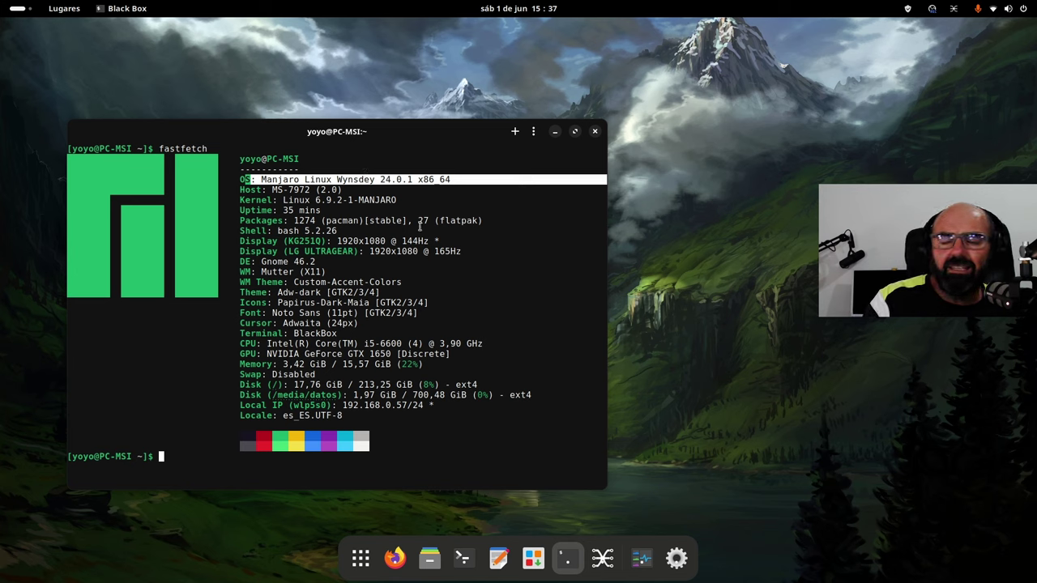
pyautogui.click(399, 205)
pyautogui.moveTo(398, 205); pyautogui.dragTo(240, 195)
pyautogui.click(441, 215)
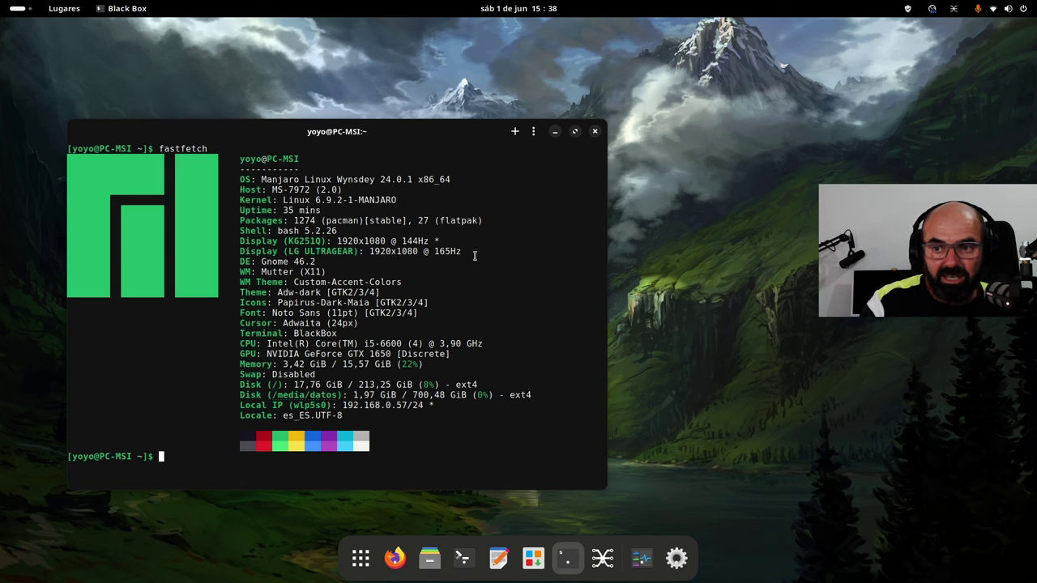
pyautogui.moveTo(451, 354); pyautogui.dragTo(260, 354)
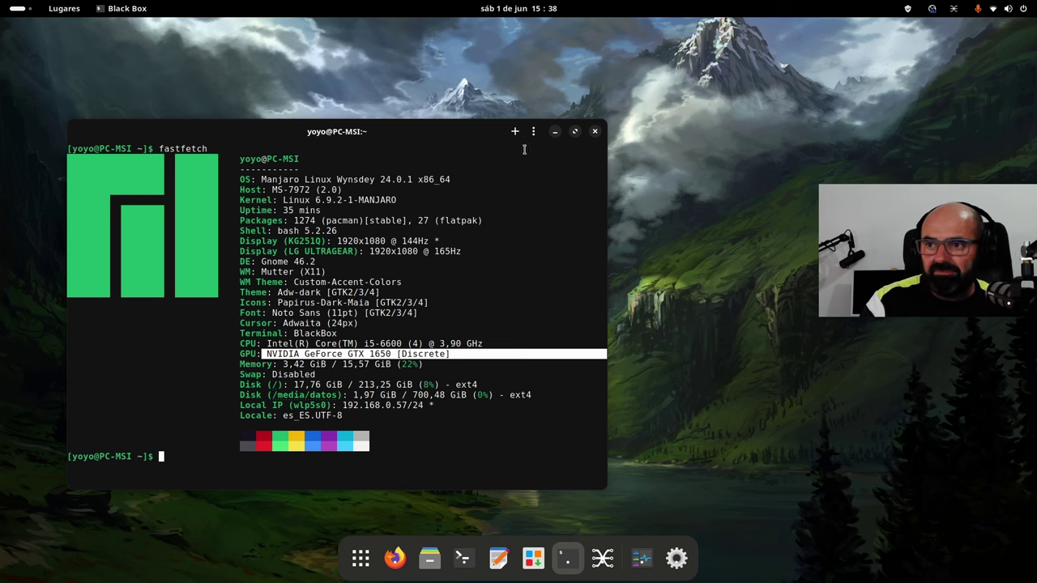
pyautogui.click(555, 132)
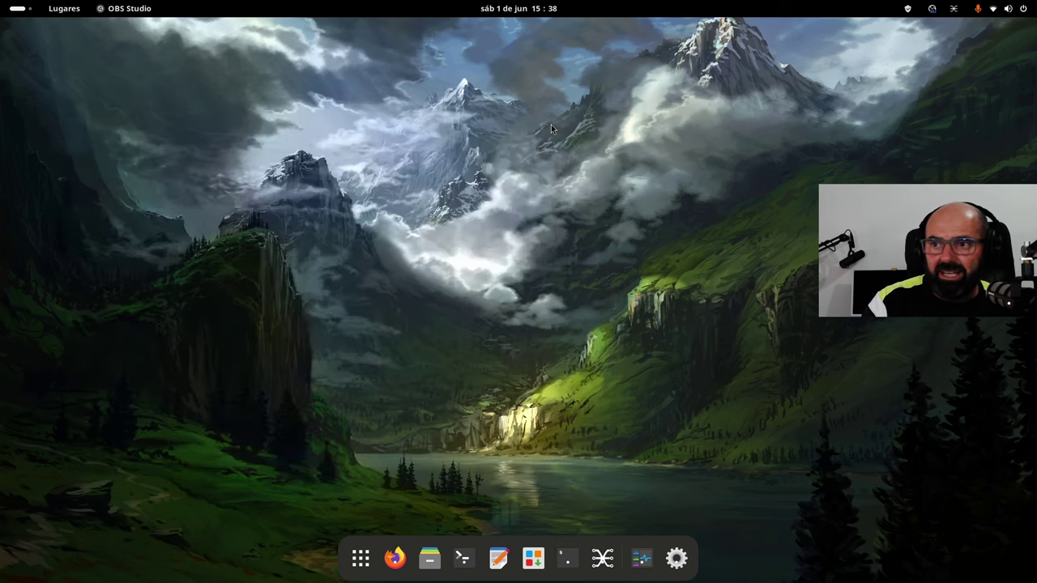
# Search the installed applications for "nv", launch NVIDIA Settings and move its window closer to the centre of the desktop
pyautogui.click(360, 558)
pyautogui.click(451, 34)
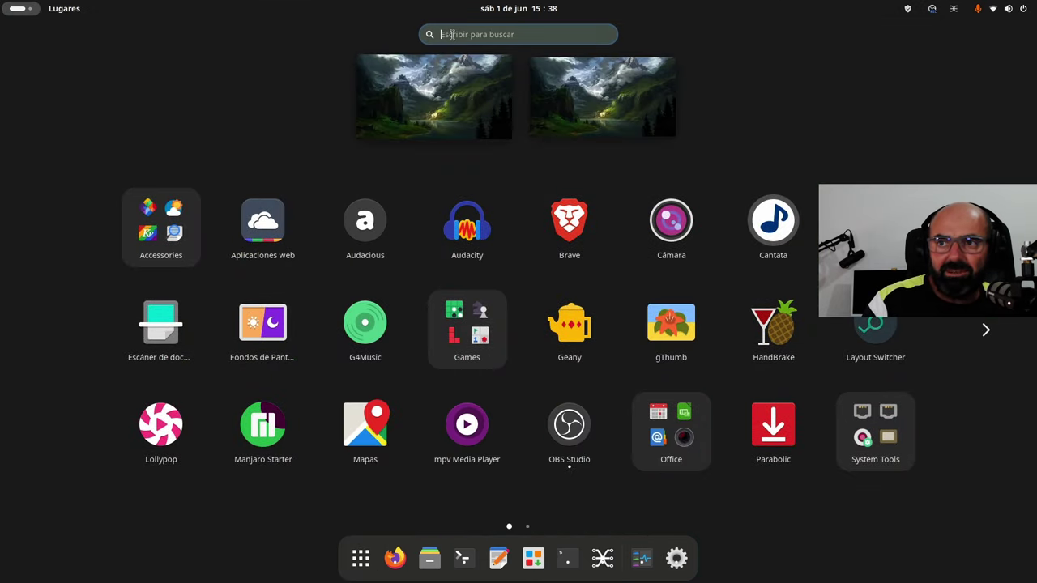
pyautogui.write('nv')
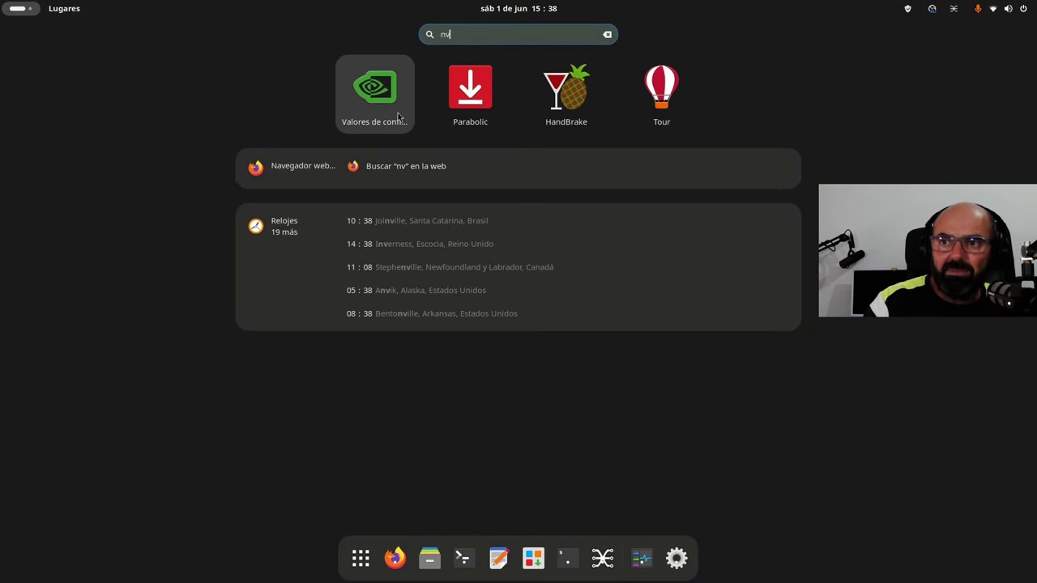
pyautogui.click(392, 103)
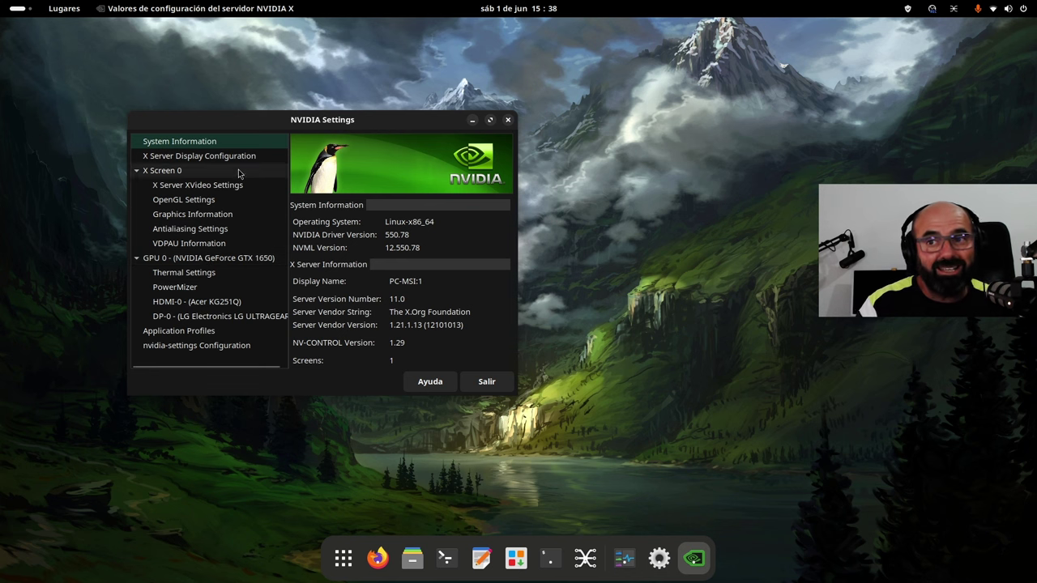
pyautogui.moveTo(307, 125); pyautogui.dragTo(379, 135)
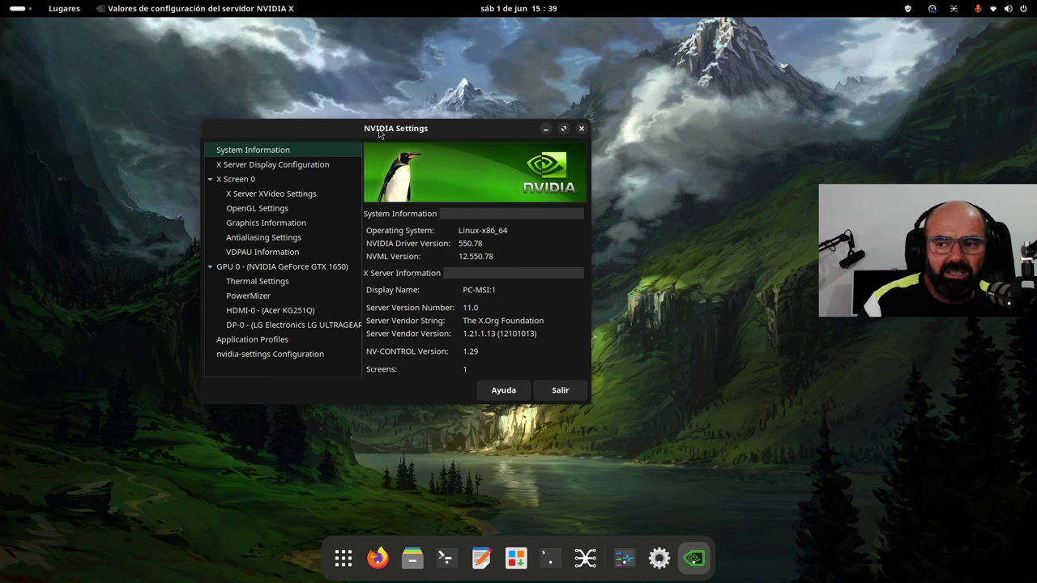
# In qpwgraph, spread out the M Series Mic In 1L, OBS desktop audio, M Series Headphone + Monitor and GNOME Settings nodes, then minimize it
pyautogui.click(585, 558)
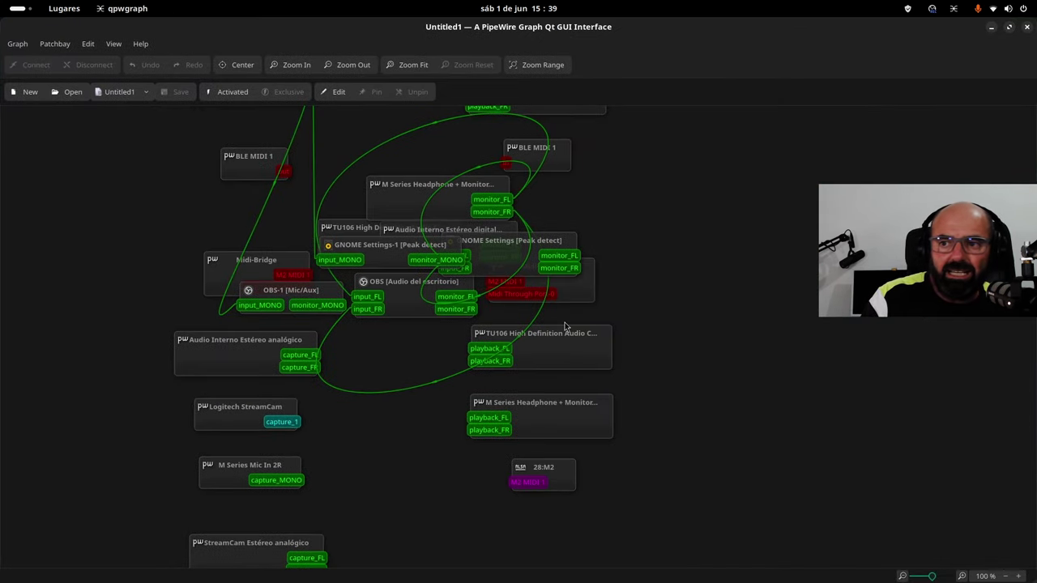
pyautogui.scroll(5, 350, 291)
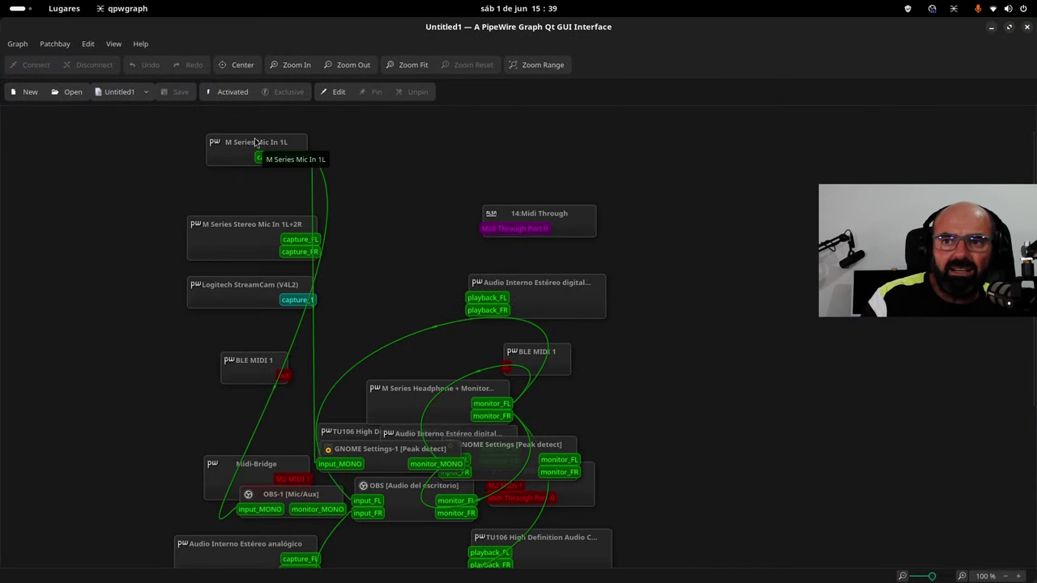
pyautogui.moveTo(256, 144); pyautogui.dragTo(182, 400)
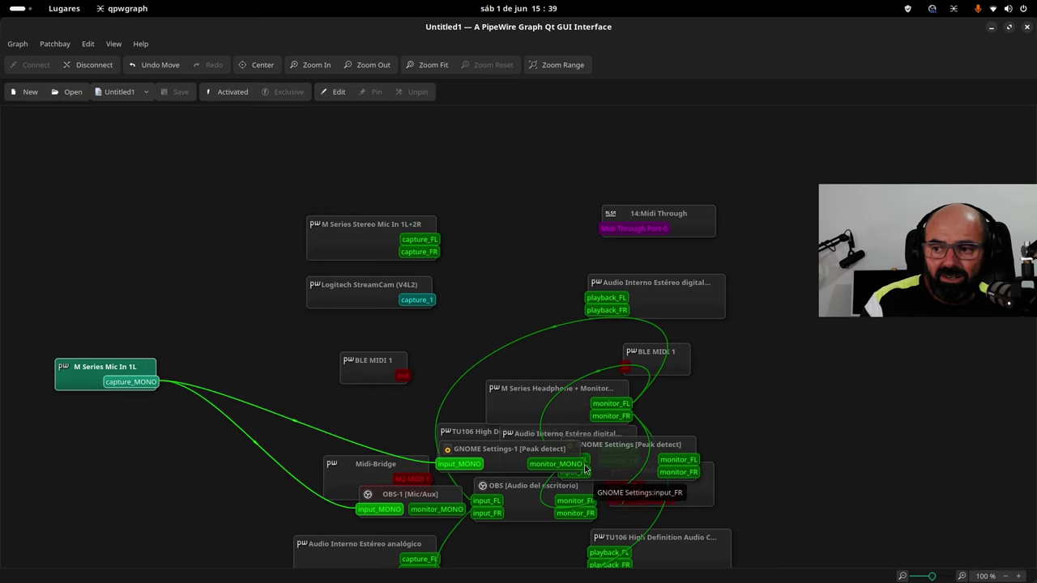
pyautogui.moveTo(522, 491); pyautogui.dragTo(803, 264)
pyautogui.moveTo(551, 389); pyautogui.dragTo(309, 188)
pyautogui.moveTo(581, 446); pyautogui.dragTo(754, 374)
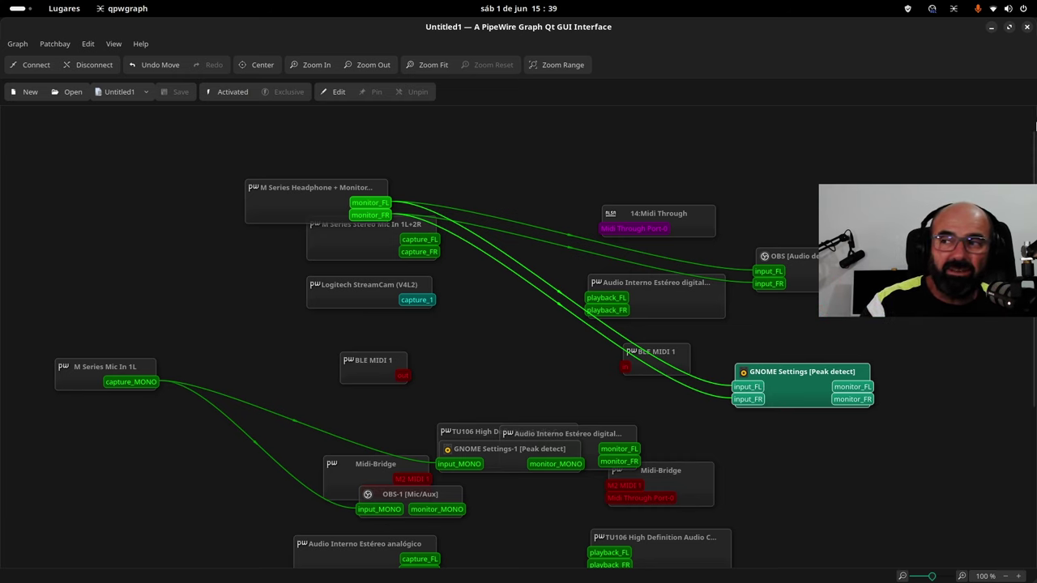
pyautogui.click(992, 28)
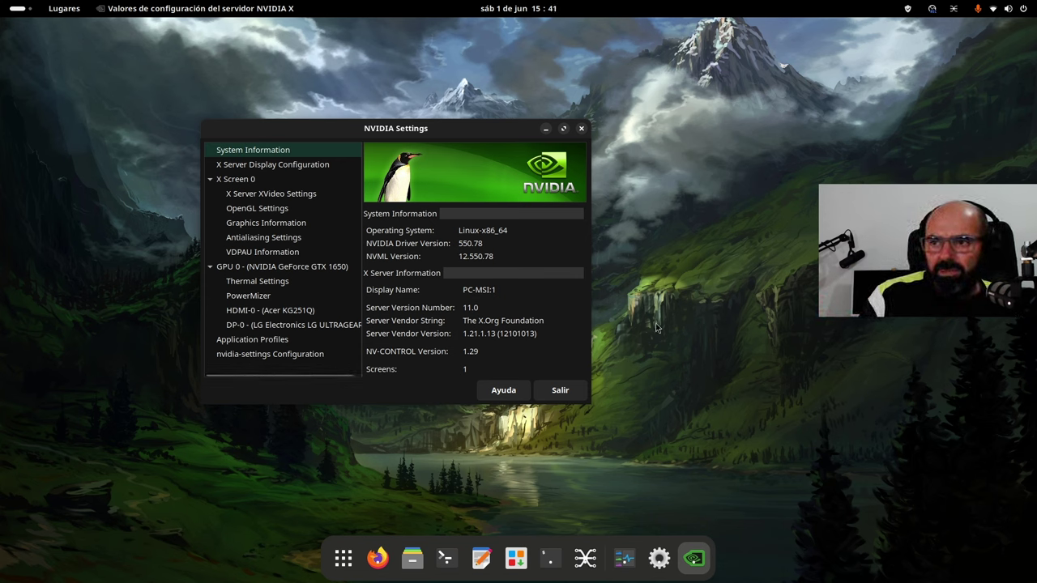
# Review the graphics card information for GPU 0 (NVIDIA GeForce GTX 1650) and quit NVIDIA Settings
pyautogui.click(324, 267)
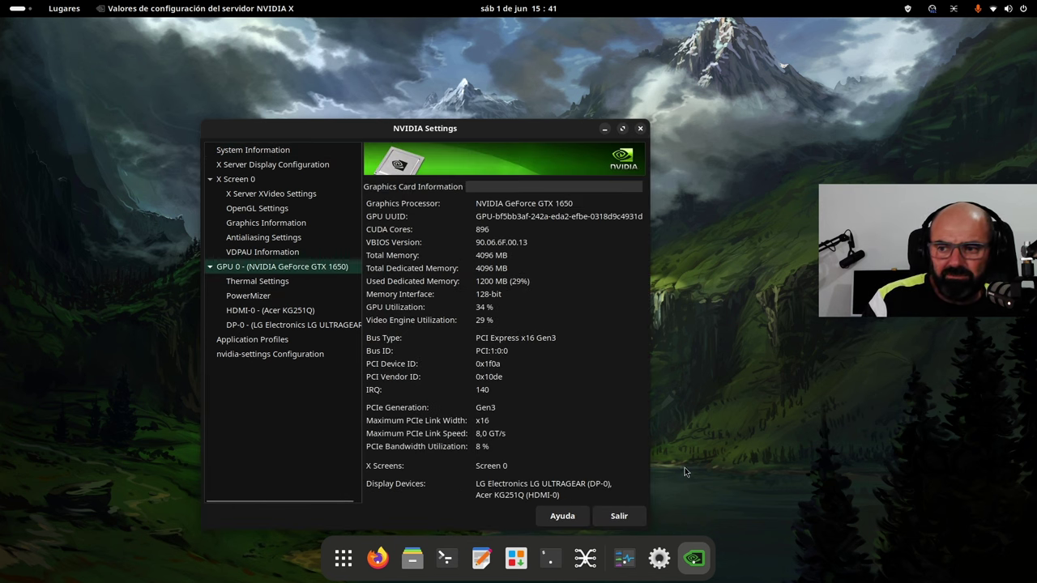
pyautogui.click(619, 518)
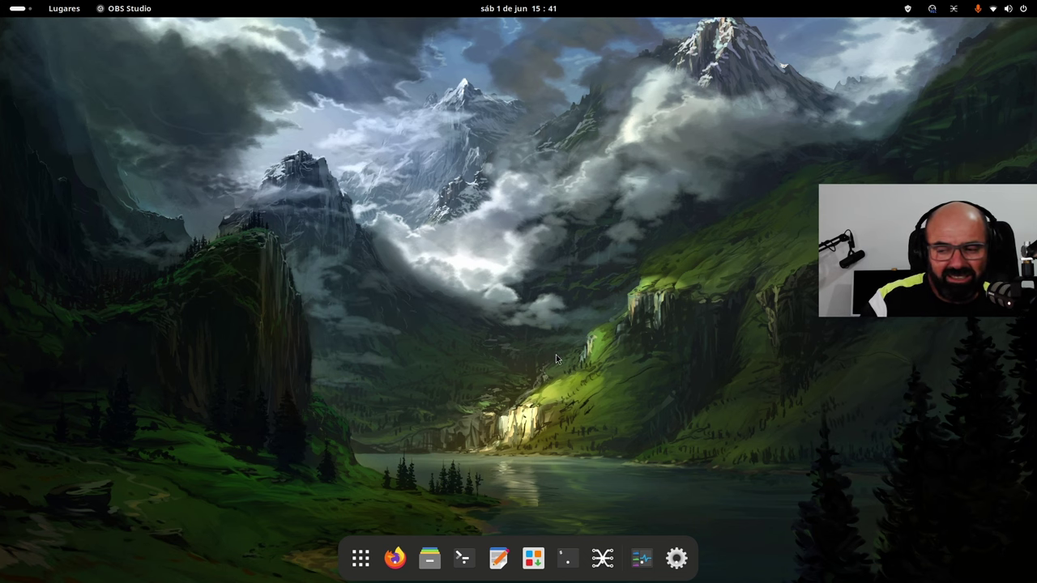
# Open the system settings and the file manager, arranging their windows so both are accessible with the file manager in front
pyautogui.click(677, 558)
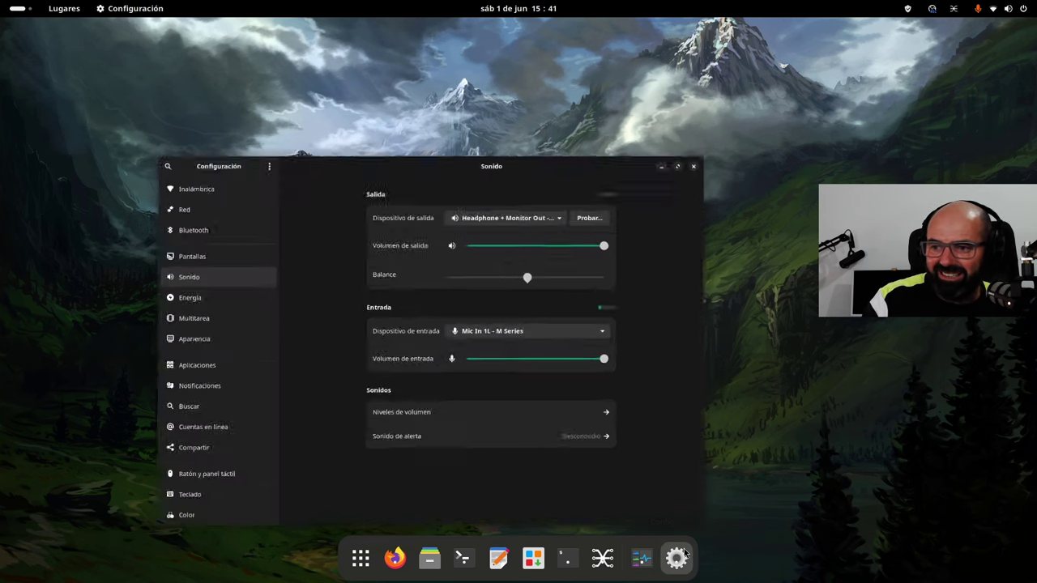
pyautogui.moveTo(388, 65); pyautogui.dragTo(664, 50)
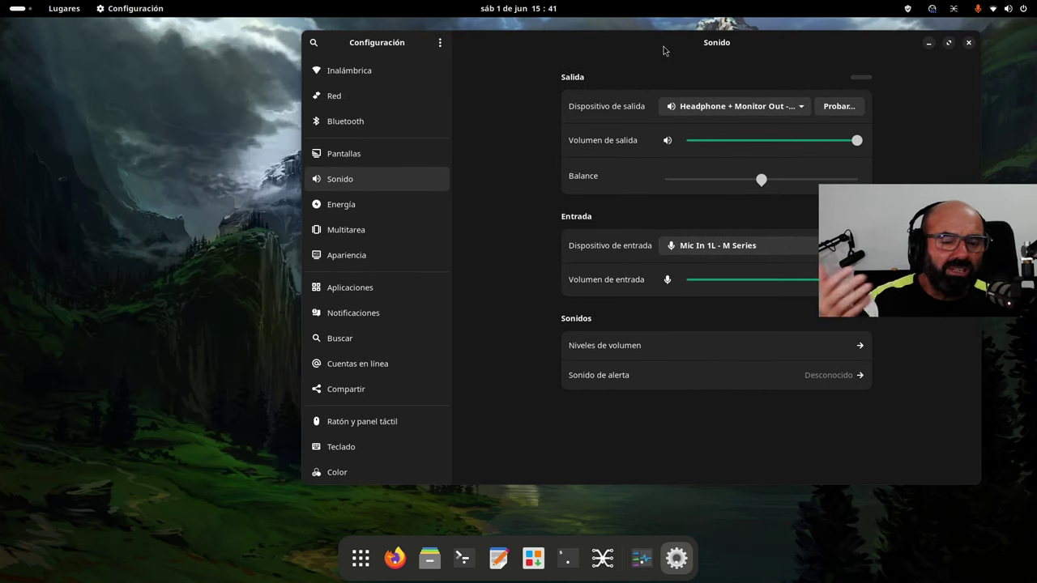
pyautogui.click(429, 559)
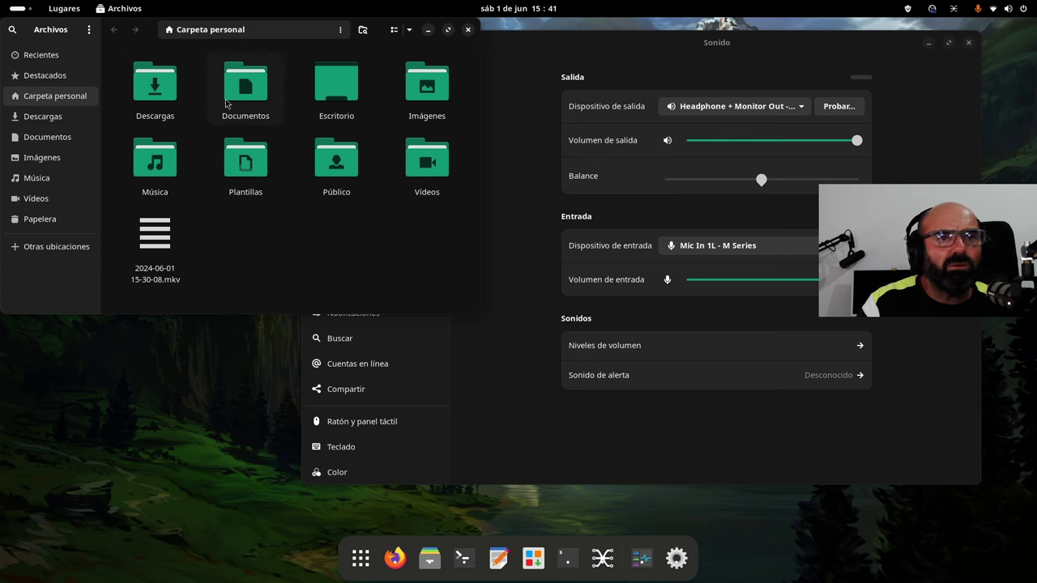
pyautogui.moveTo(233, 32); pyautogui.dragTo(322, 157)
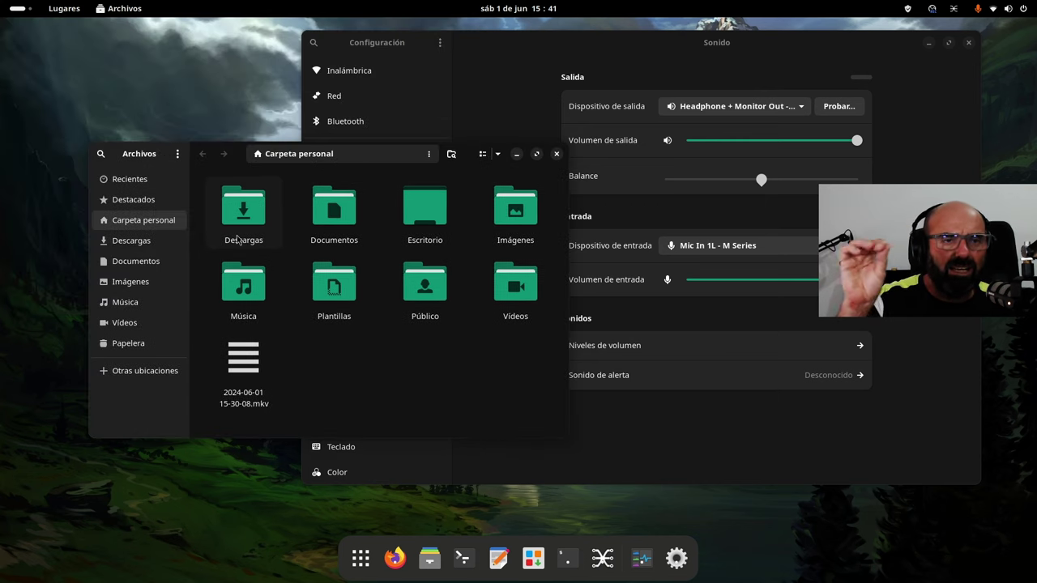
pyautogui.moveTo(376, 156); pyautogui.dragTo(447, 111)
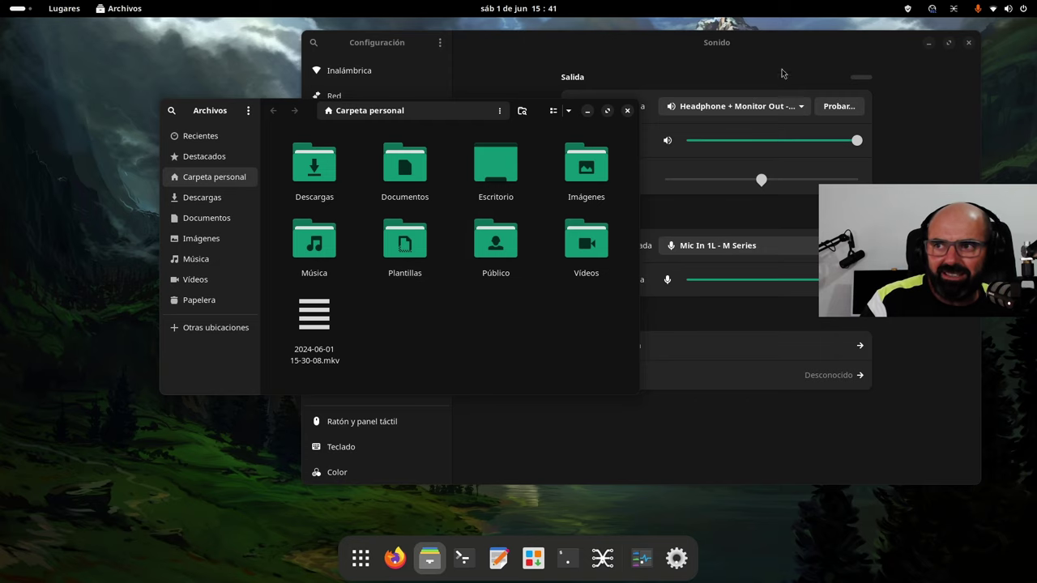
pyautogui.click(793, 47)
pyautogui.moveTo(794, 47); pyautogui.dragTo(836, 51)
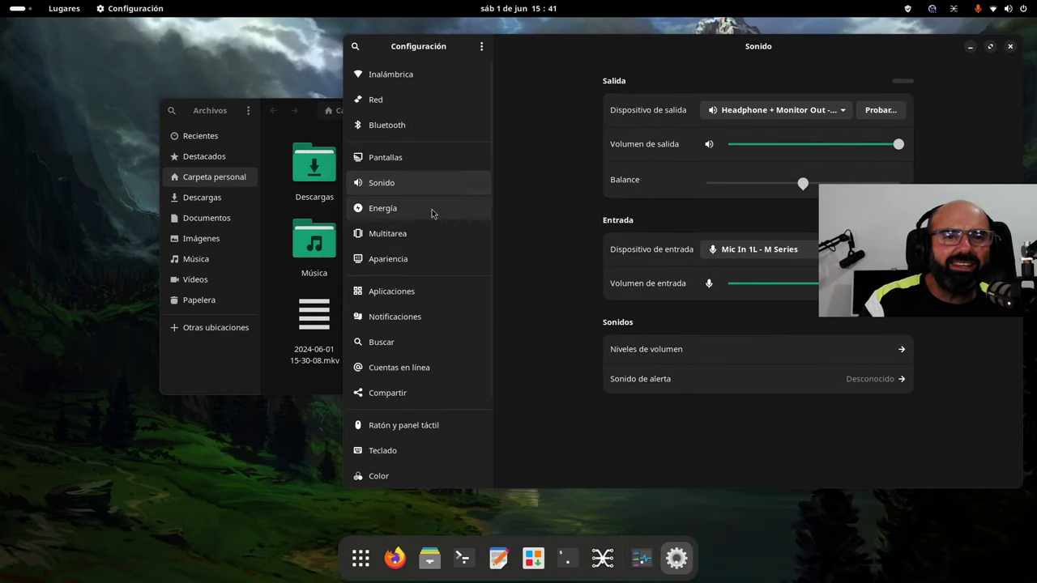
pyautogui.moveTo(231, 106); pyautogui.dragTo(170, 94)
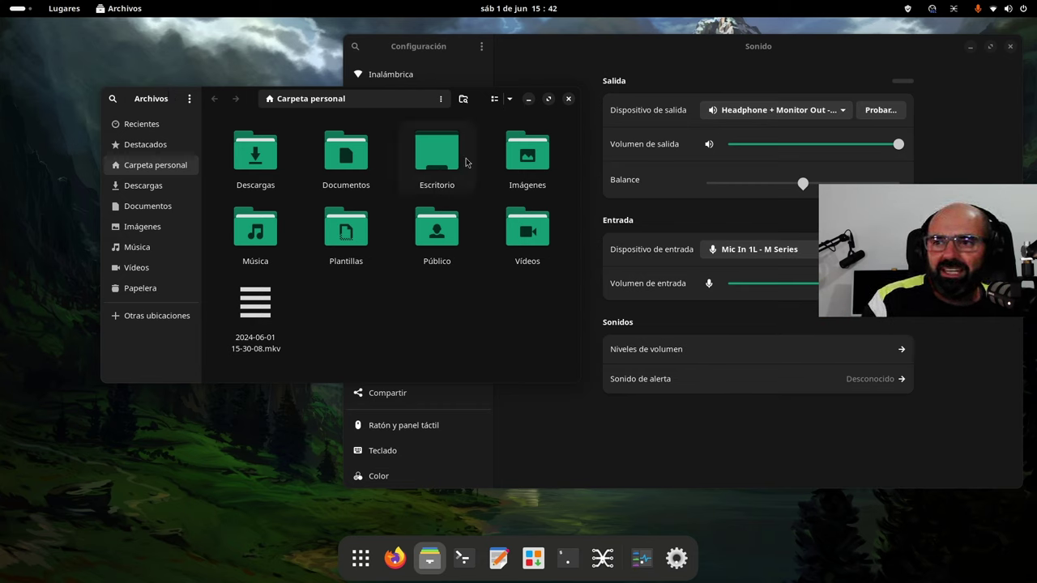
pyautogui.doubleClick(531, 160)
pyautogui.doubleClick(257, 174)
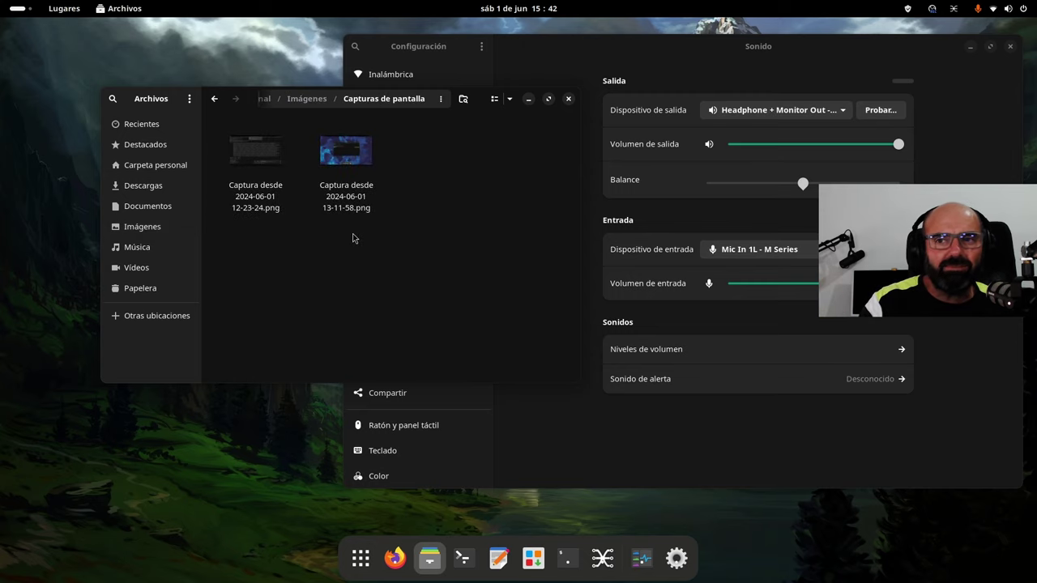
pyautogui.click(263, 166)
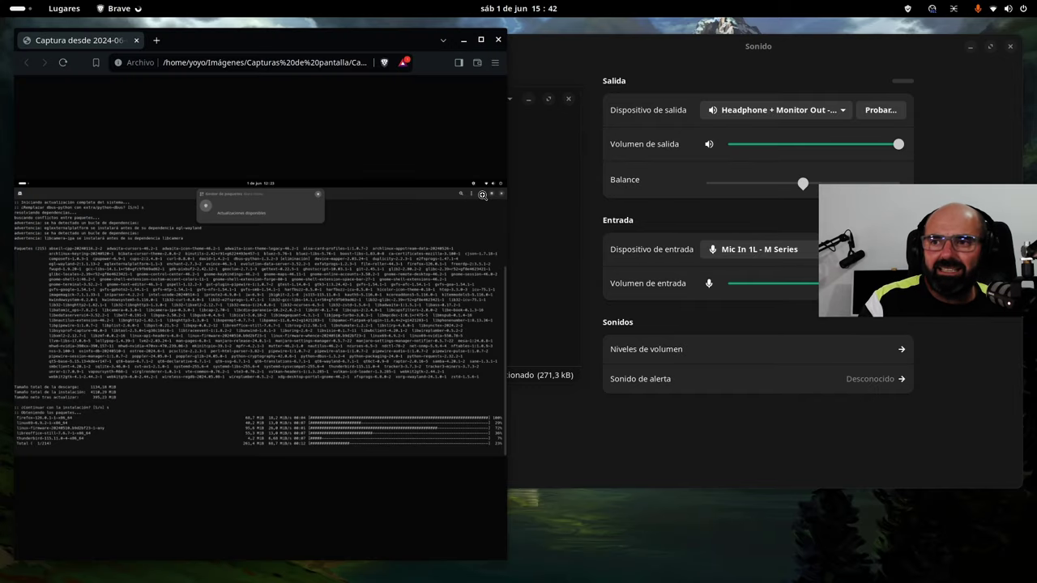
pyautogui.click(481, 39)
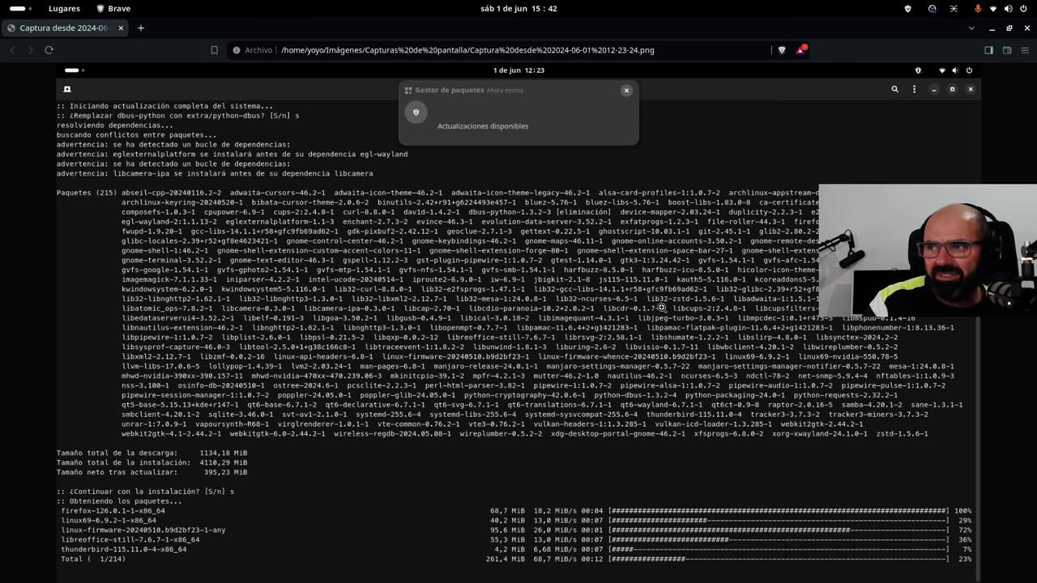
pyautogui.click(539, 352)
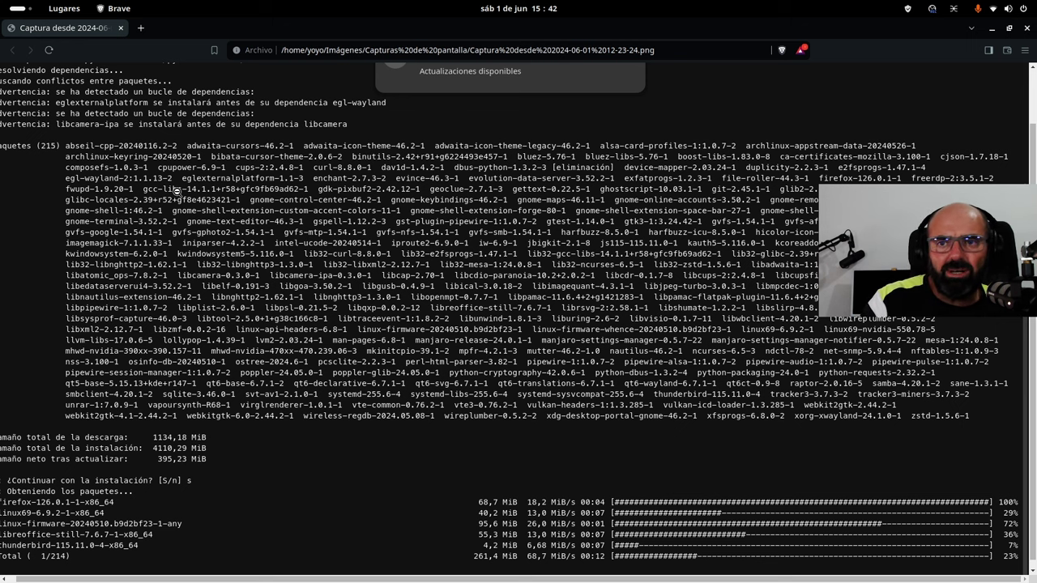
pyautogui.click(1028, 27)
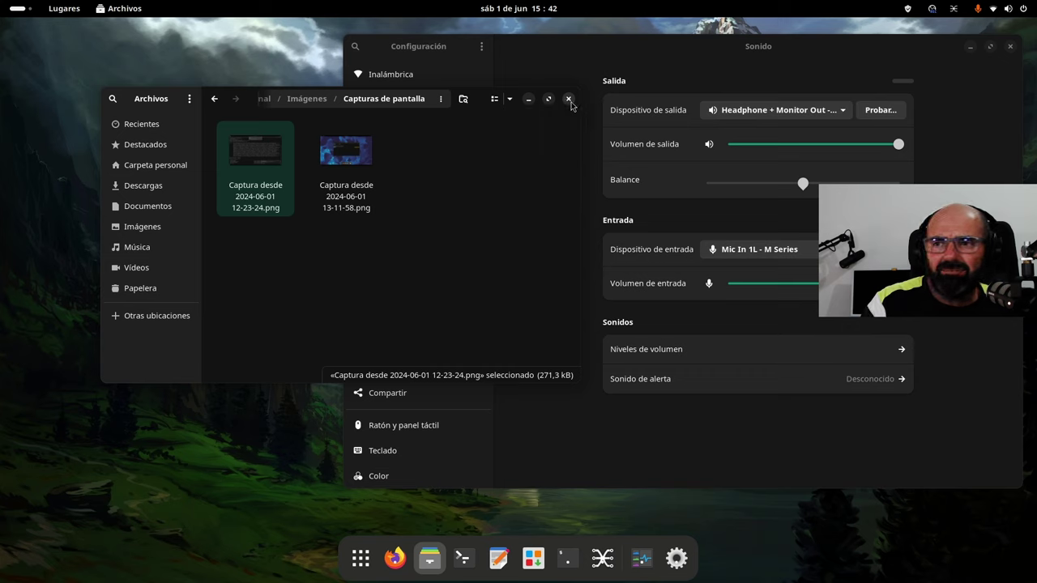
pyautogui.click(529, 100)
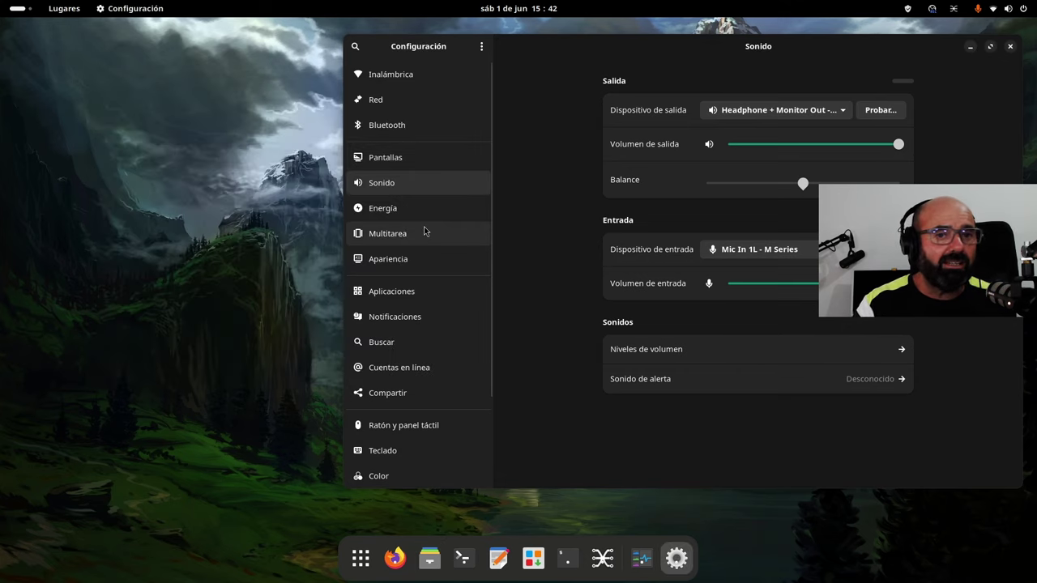
# Review the full hardware and software details in the Acerca de section of the system settings, then close the details dialog
pyautogui.moveTo(757, 46); pyautogui.dragTo(542, 45)
pyautogui.scroll(-3, 225, 350)
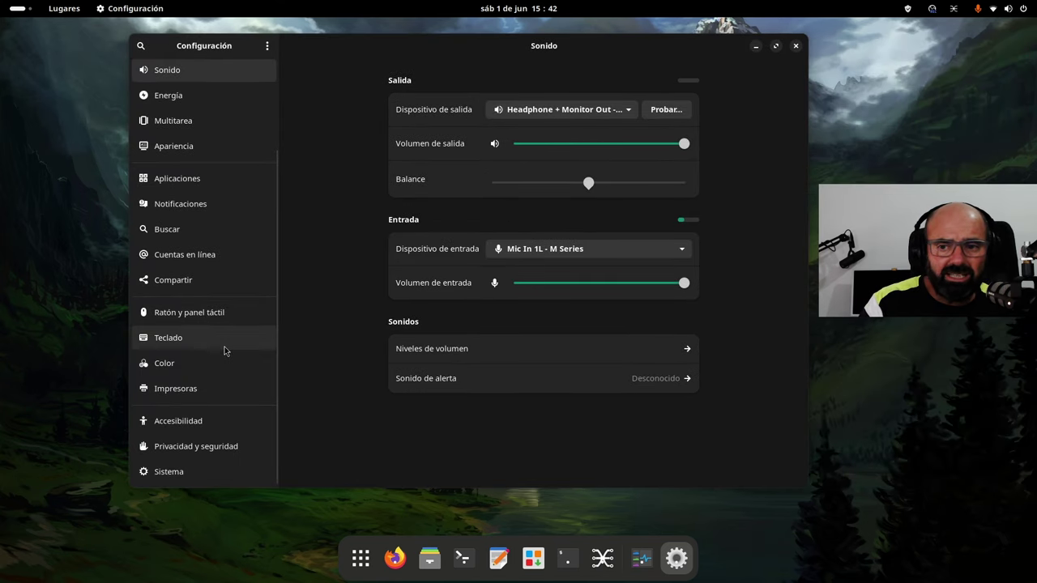
pyautogui.click(168, 472)
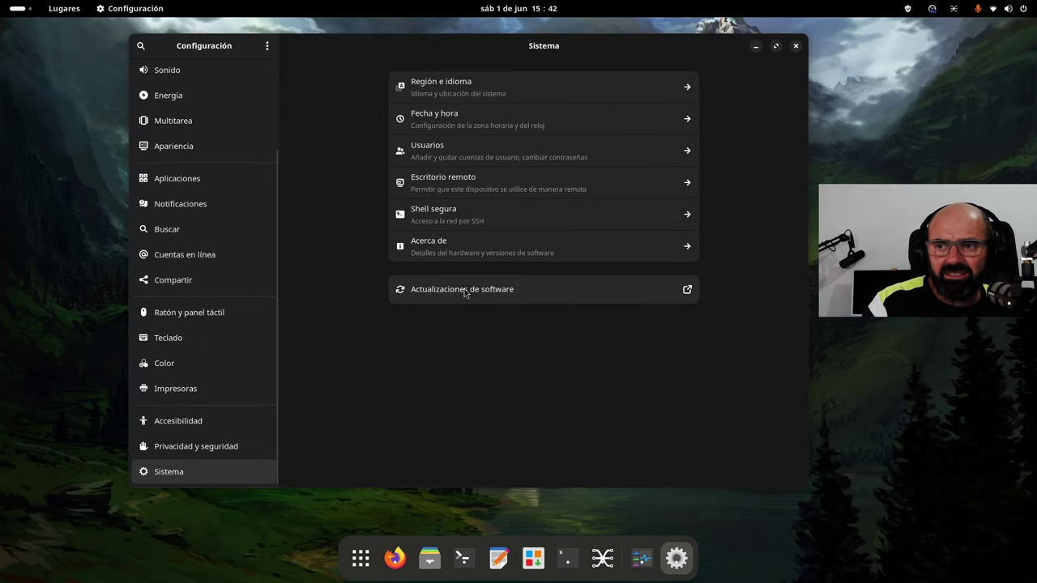
pyautogui.click(420, 243)
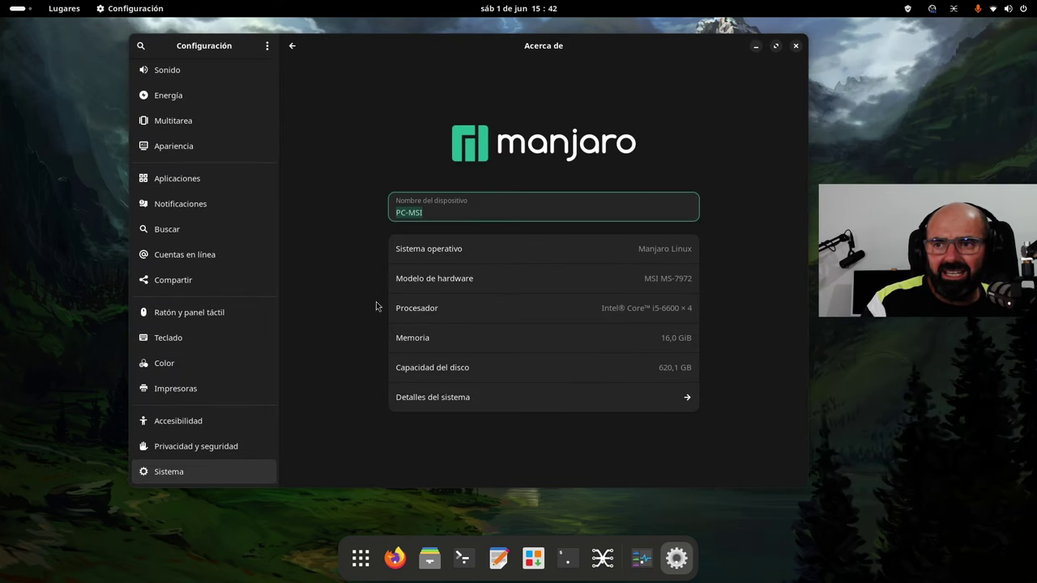
pyautogui.click(489, 398)
pyautogui.moveTo(447, 165); pyautogui.dragTo(350, 168)
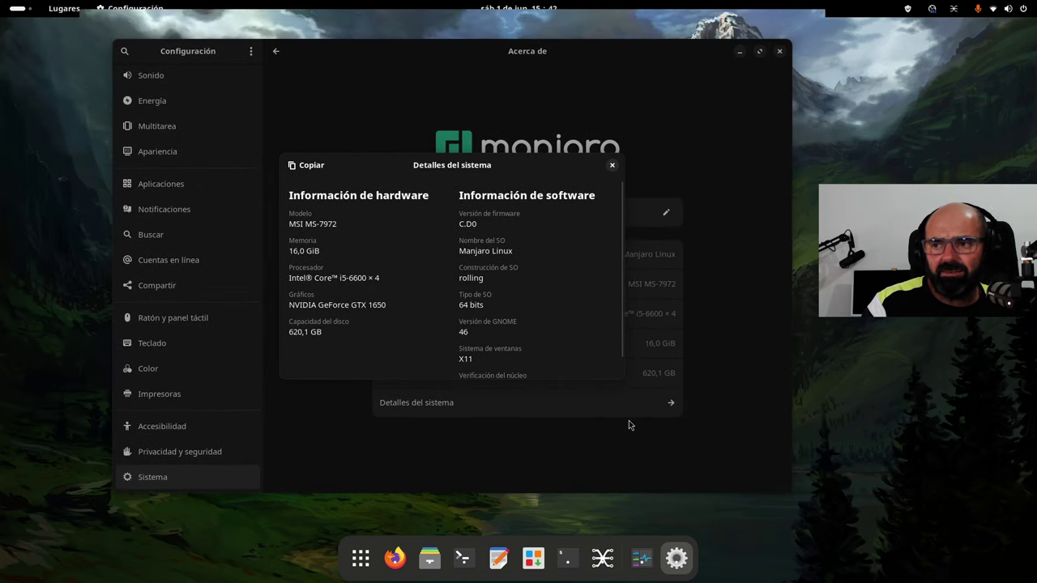
pyautogui.moveTo(622, 379); pyautogui.dragTo(734, 460)
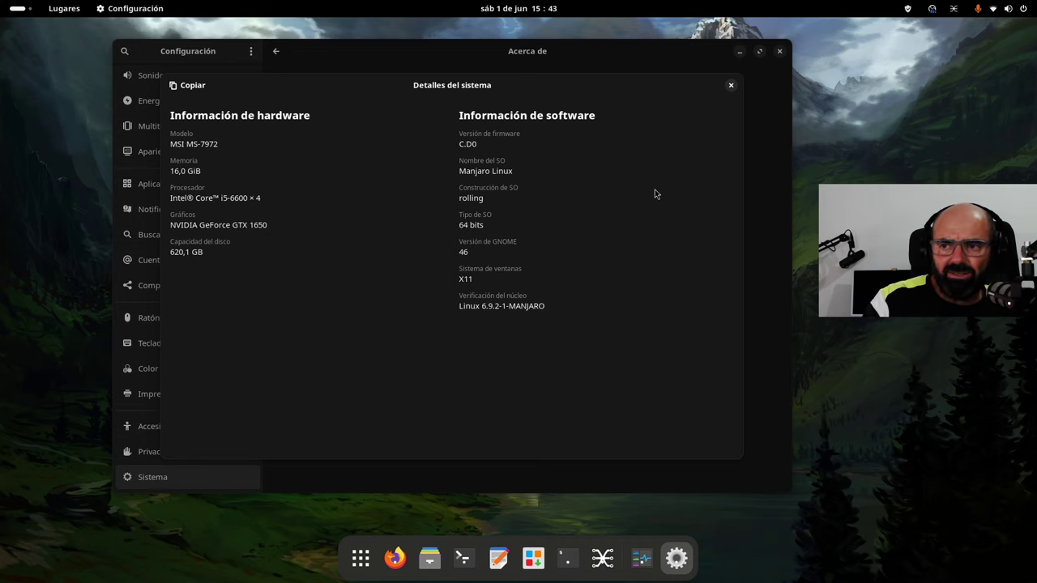
pyautogui.click(731, 85)
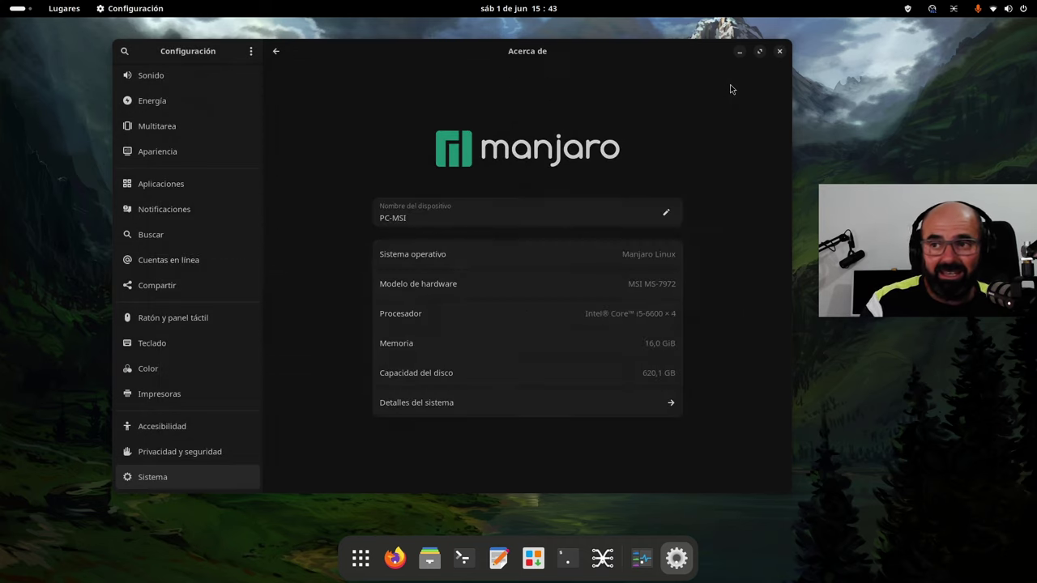
# Close the system settings and bring the file manager back up
pyautogui.click(778, 52)
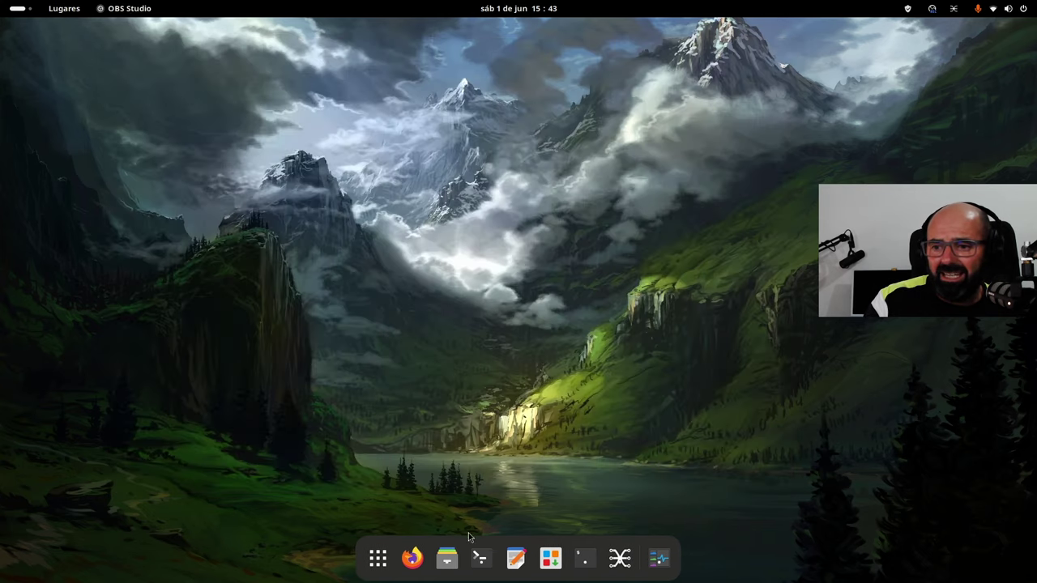
pyautogui.click(447, 557)
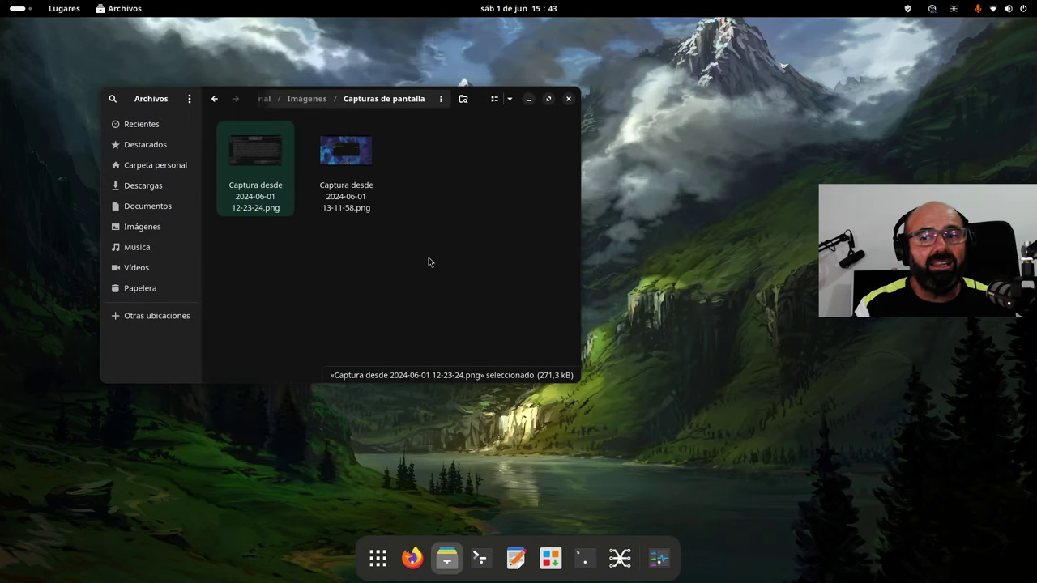
# Check the CPU, GPU, memory, disk and process readings of the btop monitor in the terminal, then minimize the terminal
pyautogui.click(479, 558)
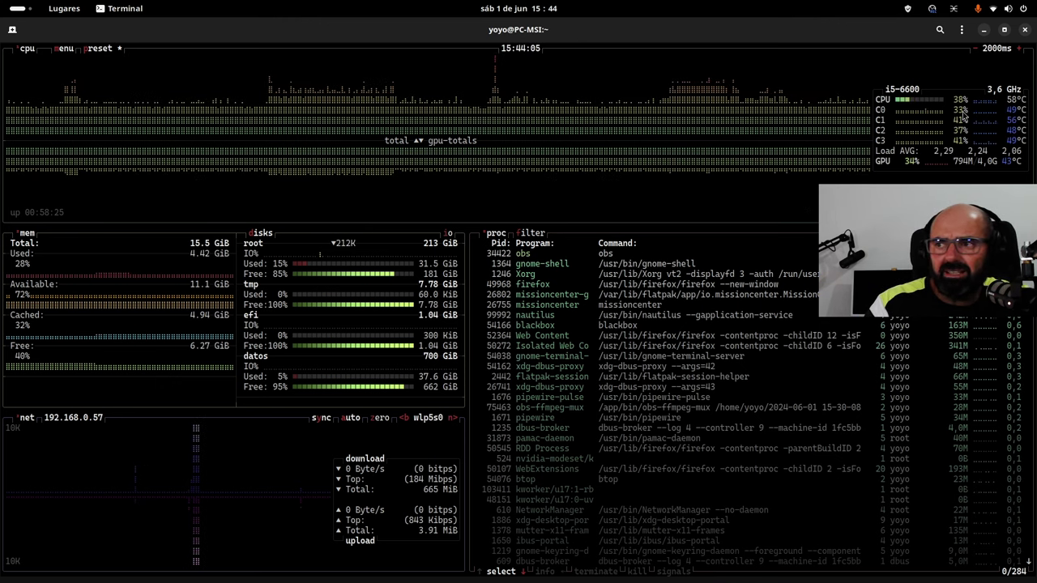
pyautogui.click(983, 30)
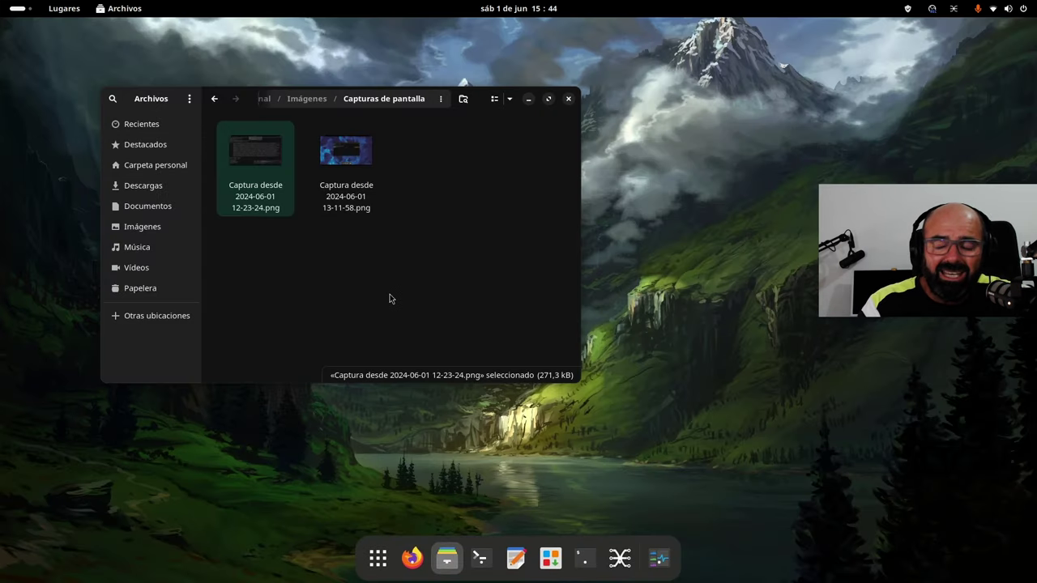
pyautogui.click(481, 558)
pyautogui.click(490, 564)
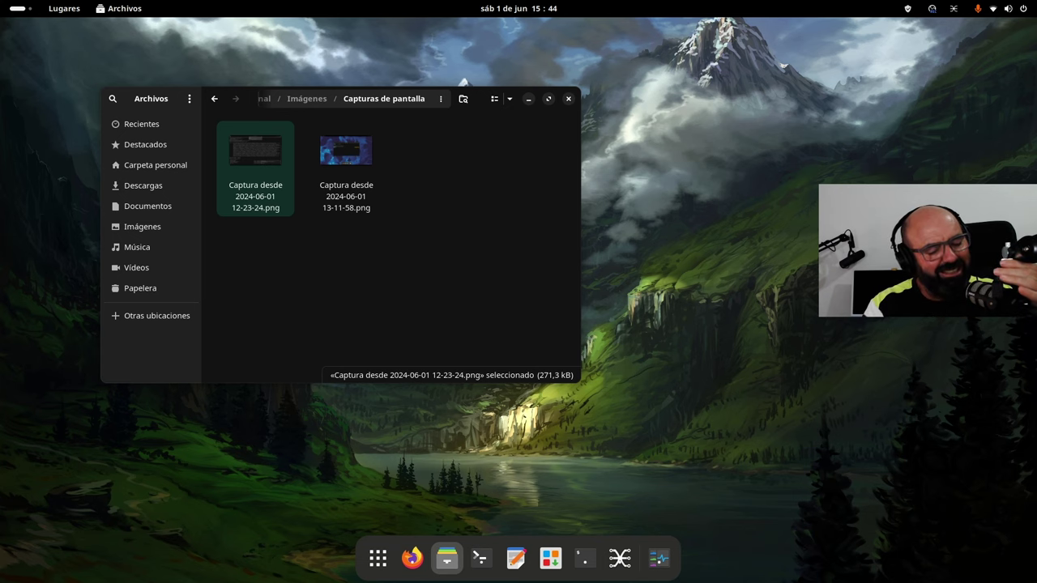
pyautogui.click(406, 286)
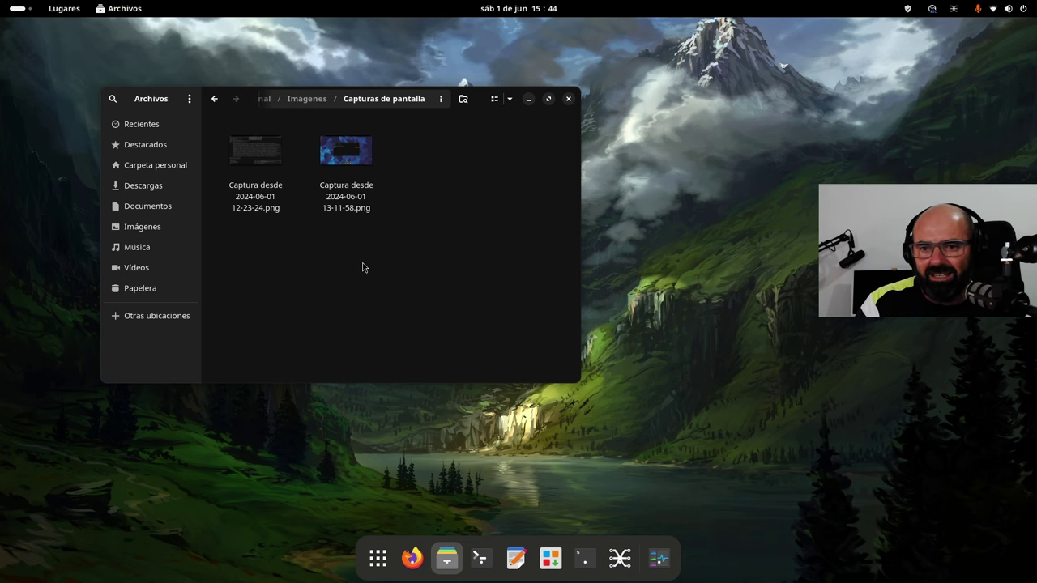
pyautogui.doubleClick(360, 159)
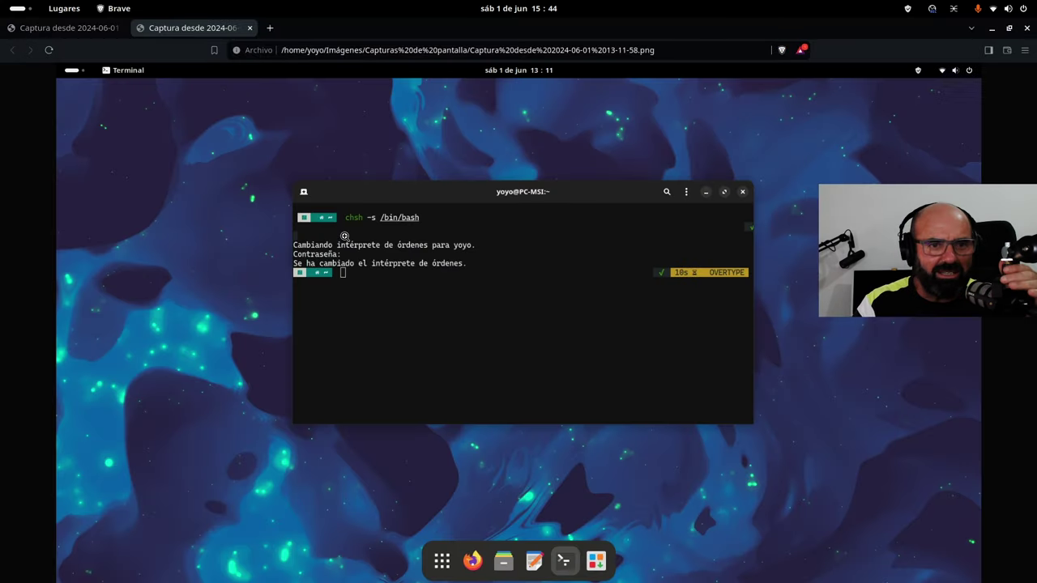
pyautogui.click(496, 272)
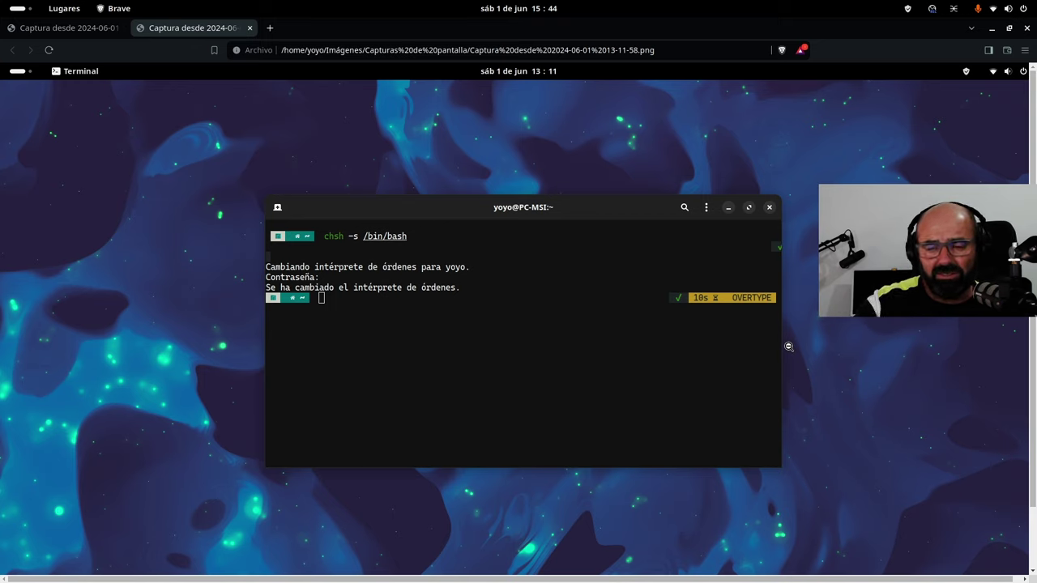
pyautogui.click(1026, 28)
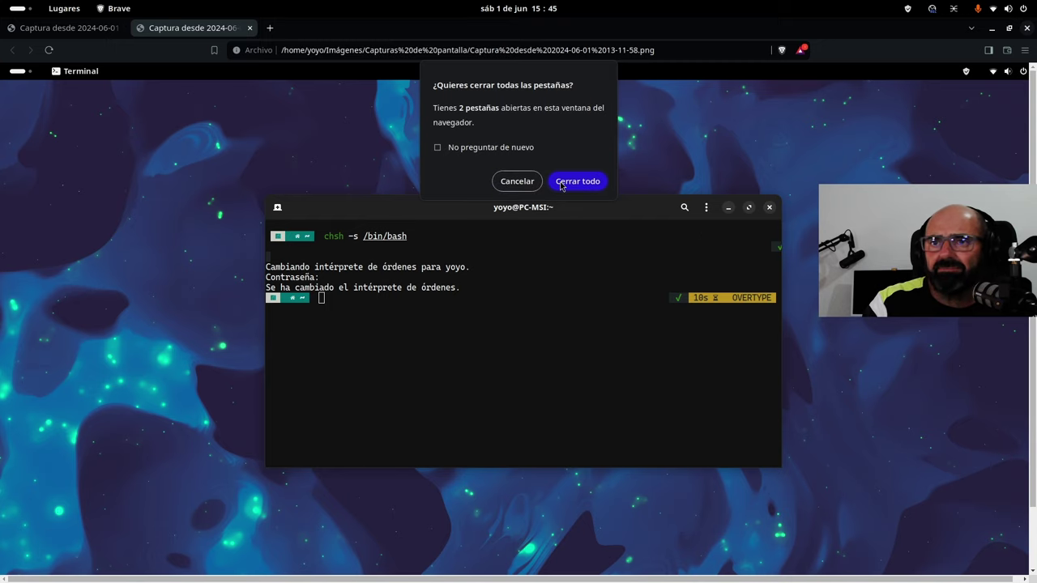
pyautogui.click(508, 184)
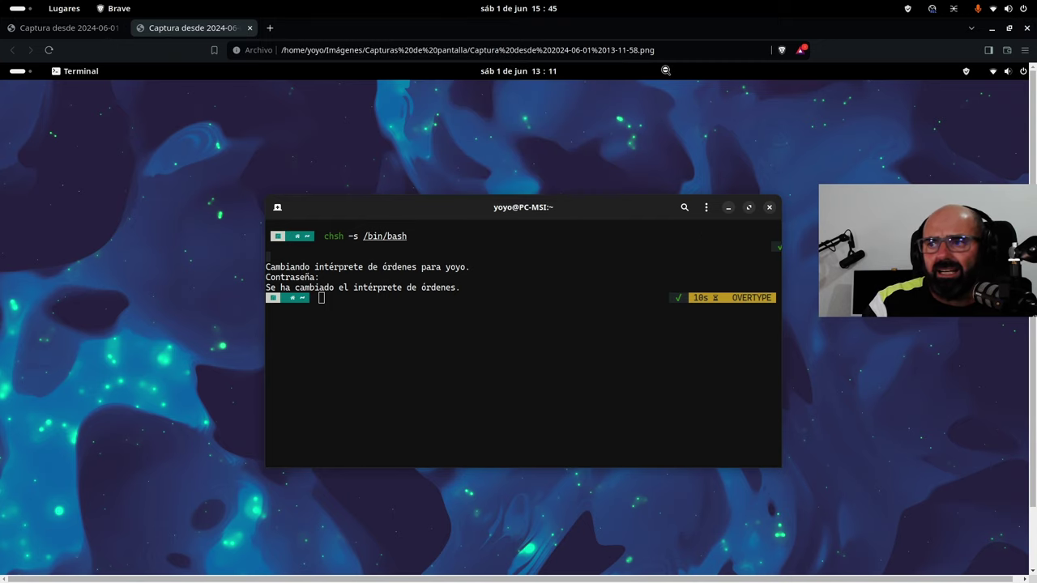
pyautogui.click(1026, 28)
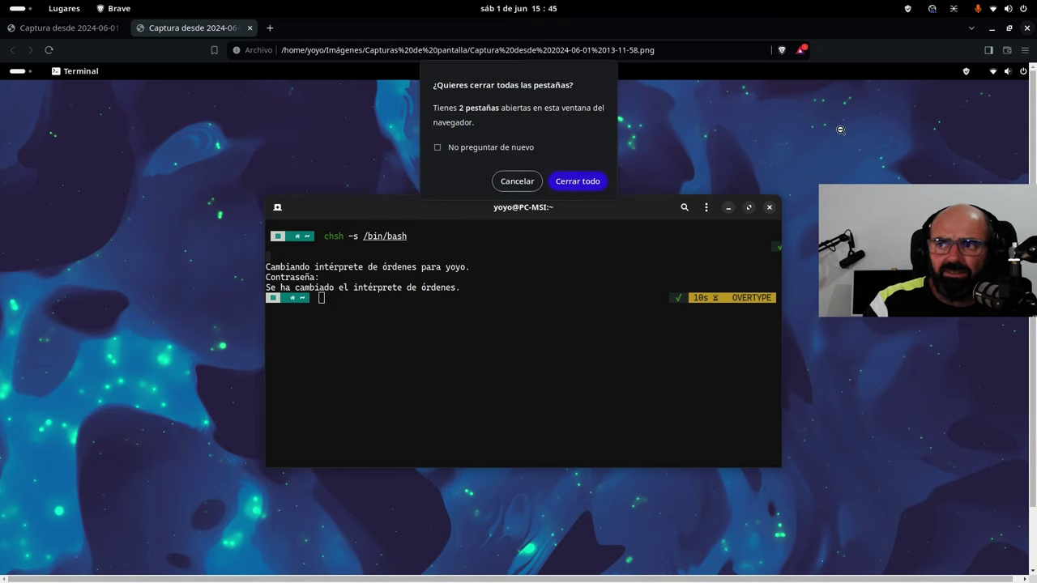
pyautogui.click(580, 185)
# Switch to Firefox and open the bookmarked Manjaro forum thread "Change shell to bash for default?" in a new tab
pyautogui.click(412, 557)
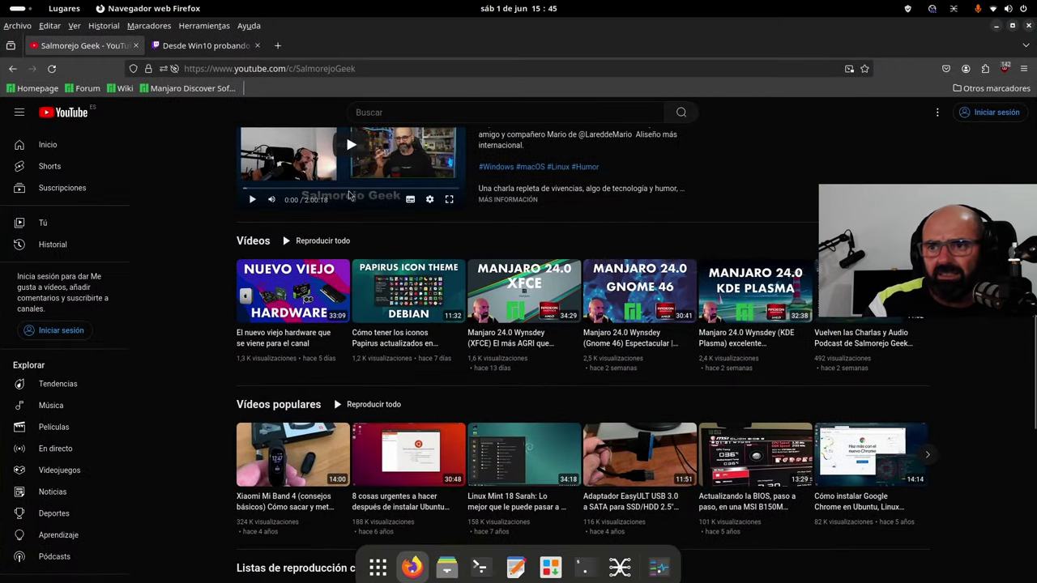
pyautogui.click(277, 45)
pyautogui.click(166, 26)
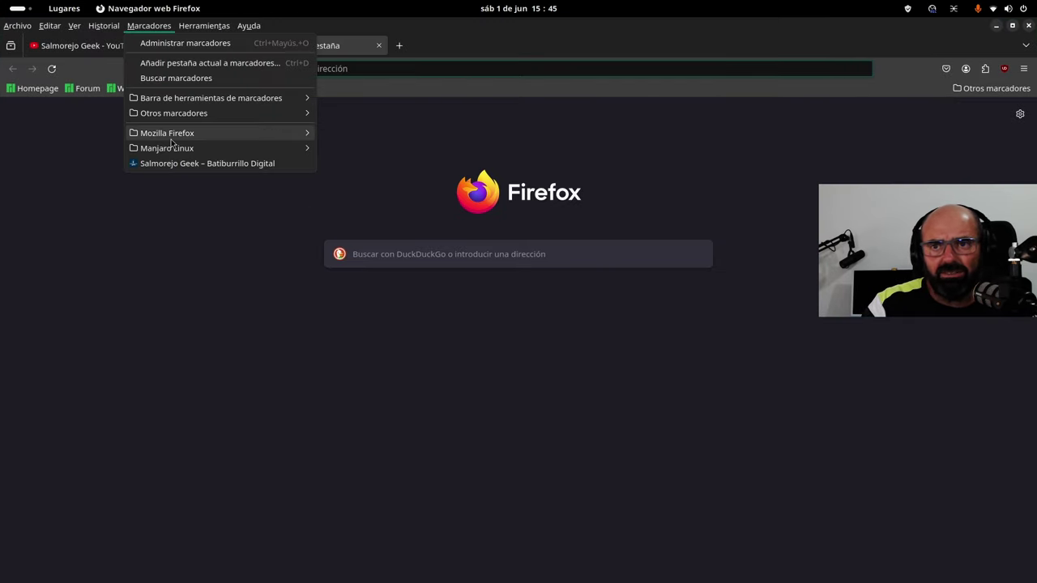
pyautogui.moveTo(233, 119)
pyautogui.click(369, 118)
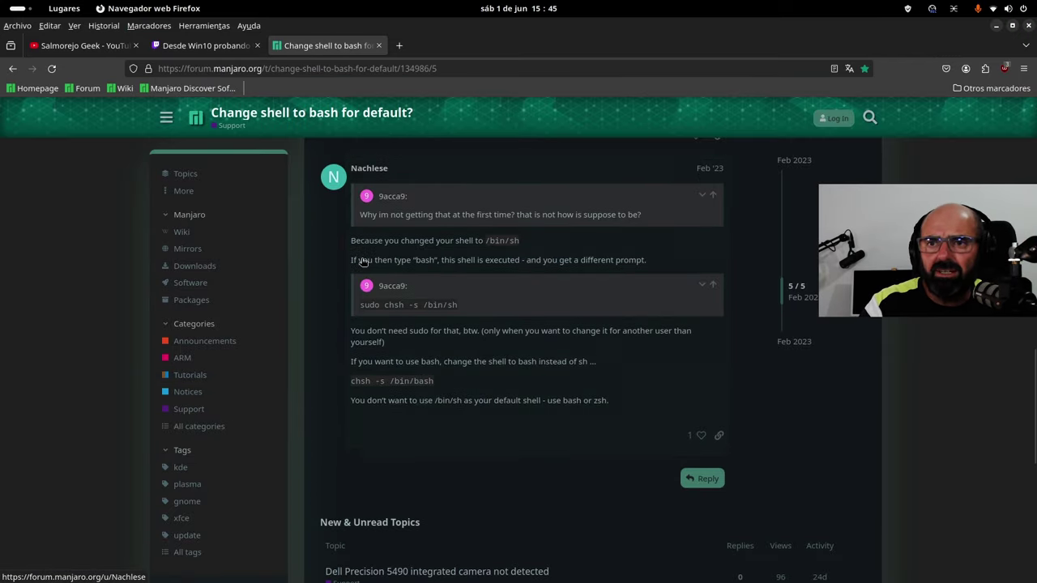
# Read the forum replies, highlighting the command chsh -s /bin/bash and the advice against /bin/sh as default shell, then minimize Firefox
pyautogui.scroll(10, 362, 261)
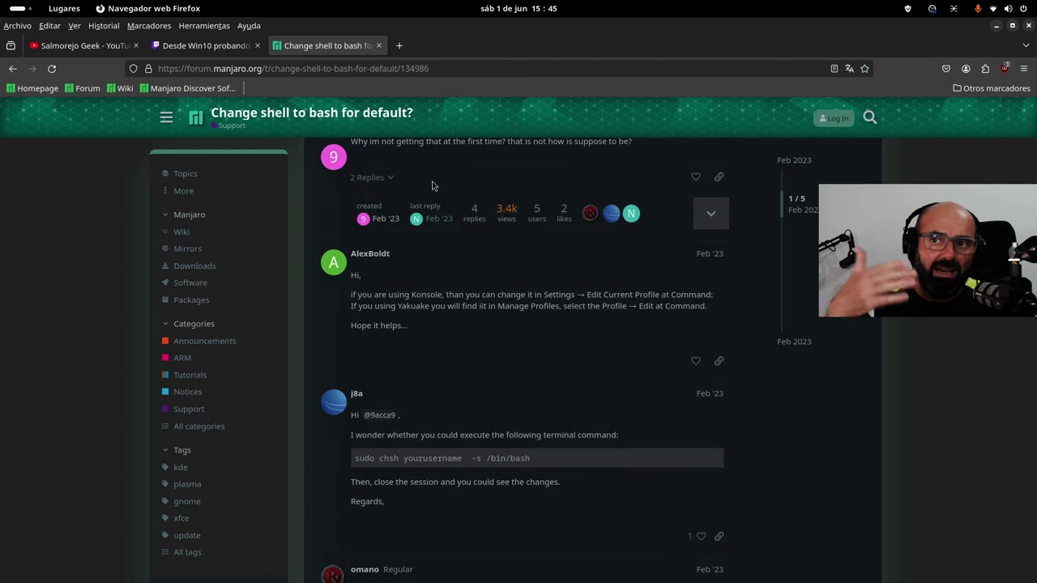
pyautogui.scroll(-10, 432, 180)
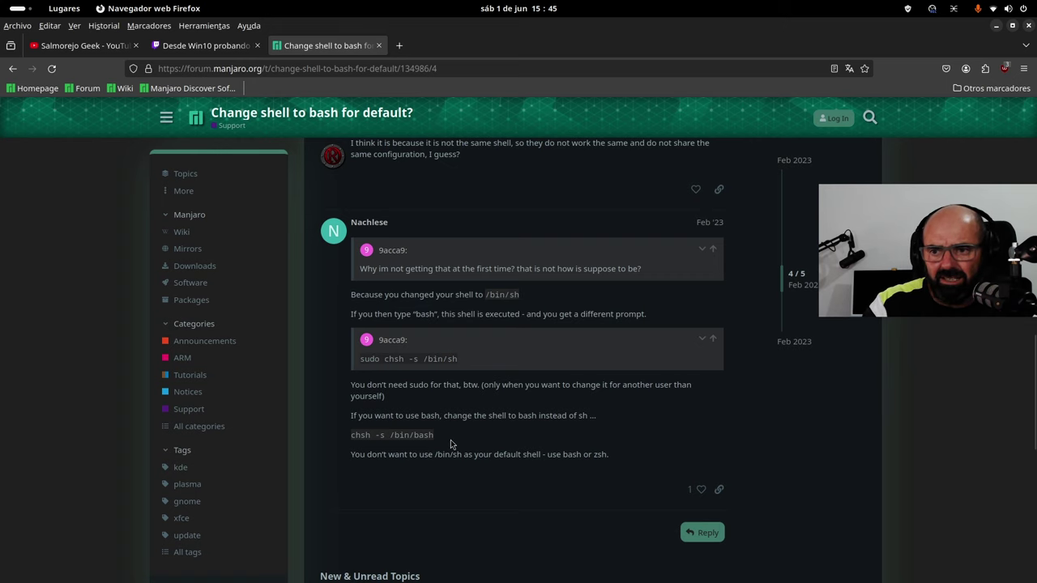
pyautogui.moveTo(451, 443); pyautogui.dragTo(352, 438)
pyautogui.scroll(3, 433, 292)
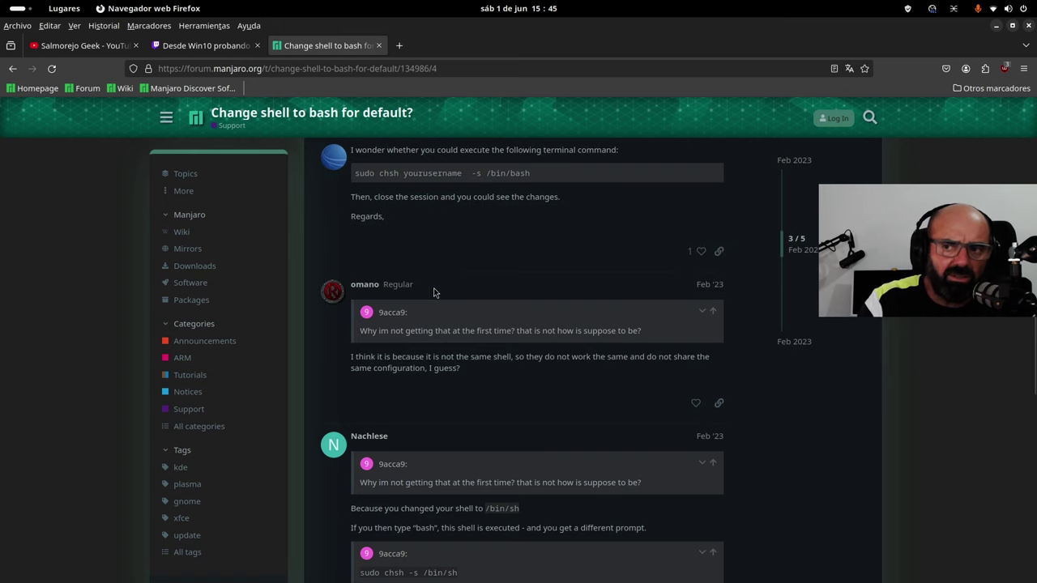
pyautogui.scroll(-5, 433, 292)
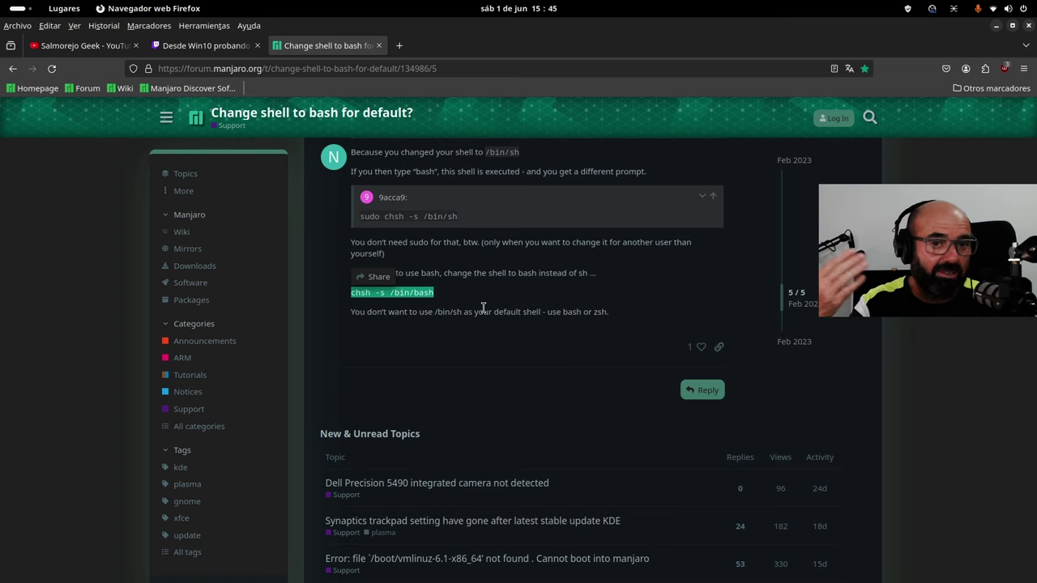
pyautogui.moveTo(471, 303); pyautogui.dragTo(351, 295)
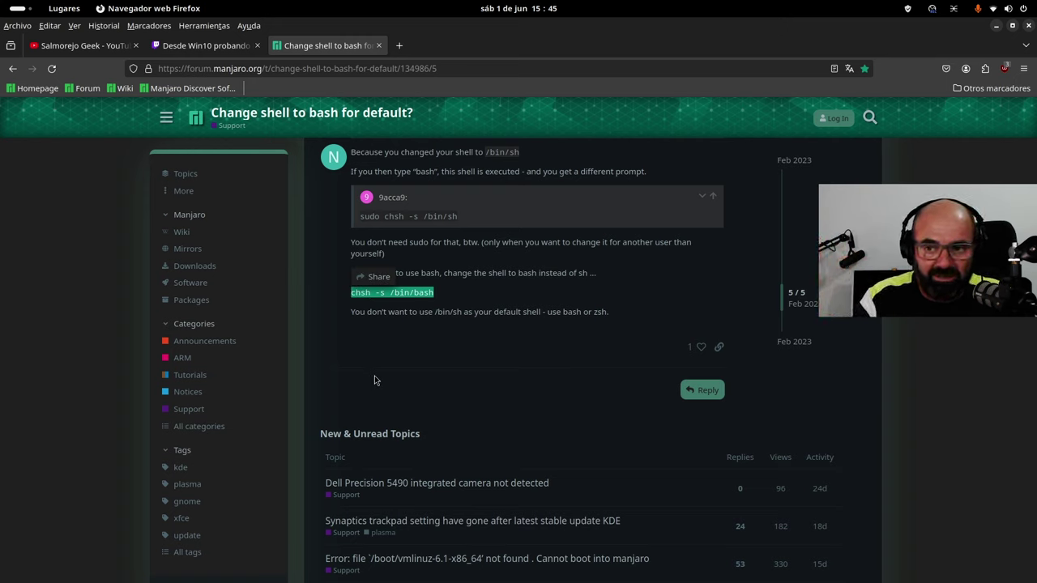
pyautogui.click(527, 341)
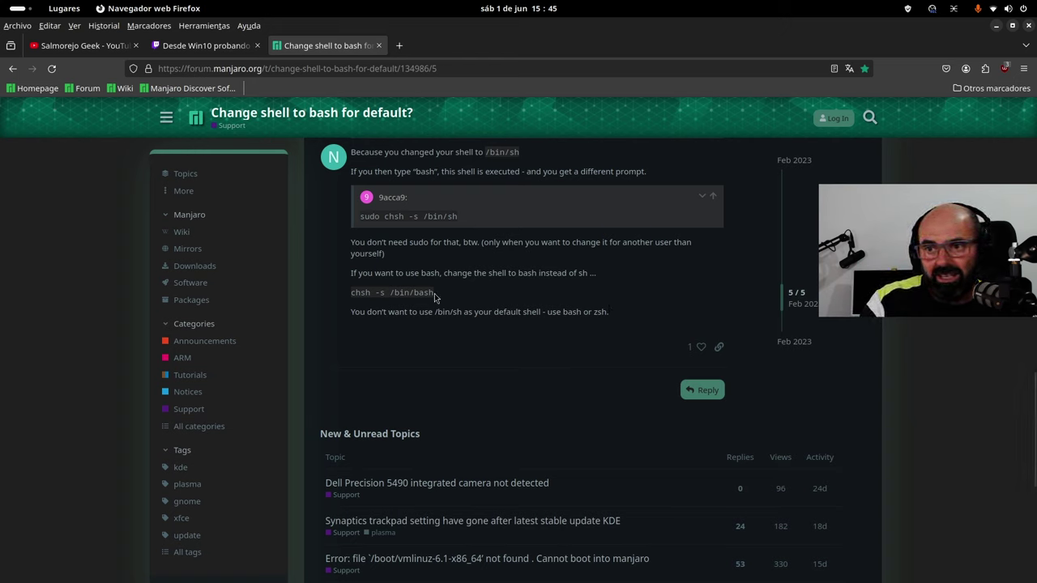
pyautogui.moveTo(435, 293); pyautogui.dragTo(541, 313)
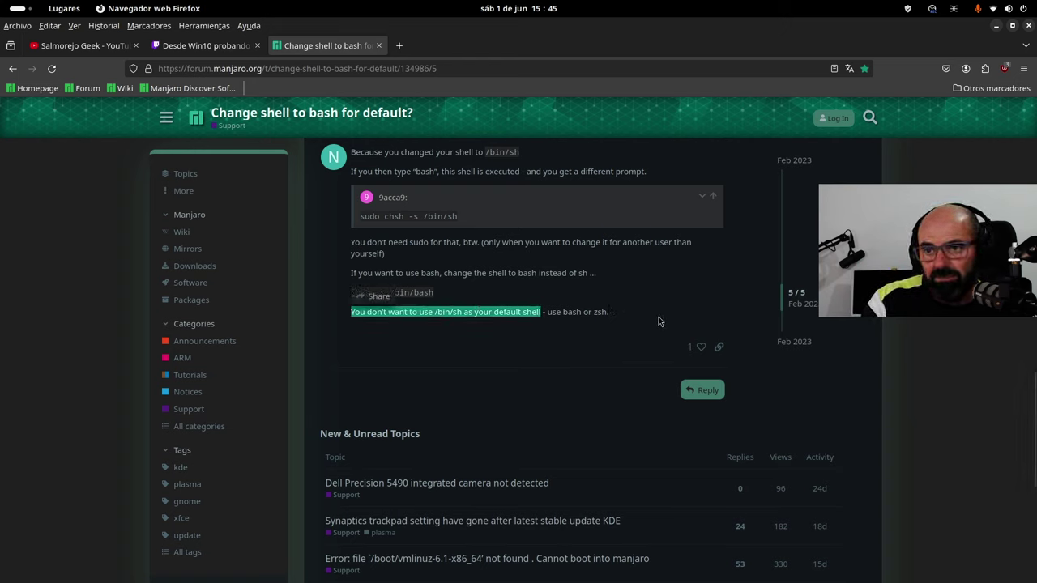
pyautogui.click(998, 26)
pyautogui.click(509, 241)
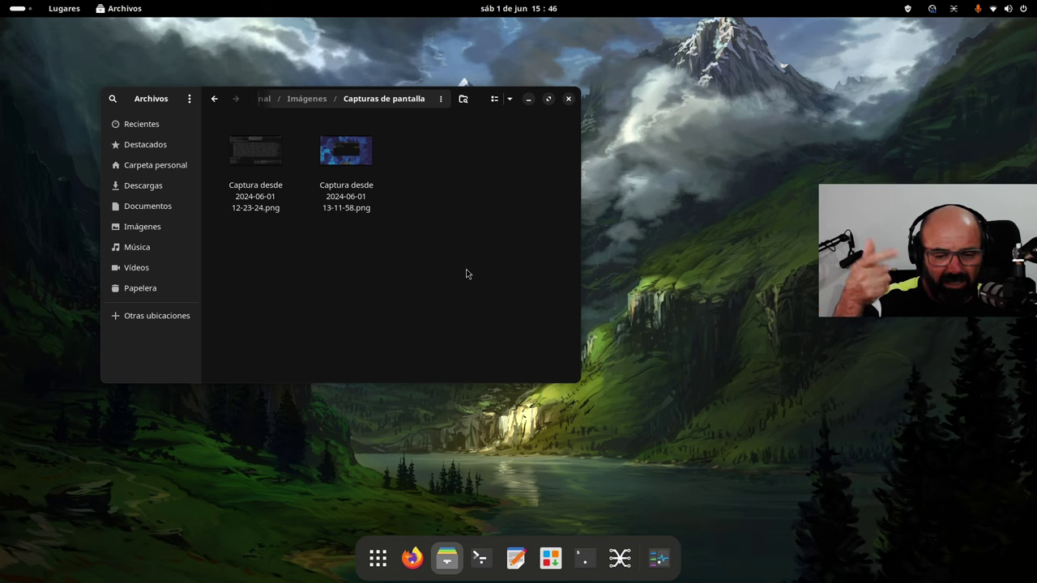
# Search the installed applications for the NVIDIA X server settings, open them and move their window over the file manager
pyautogui.click(377, 557)
pyautogui.click(443, 33)
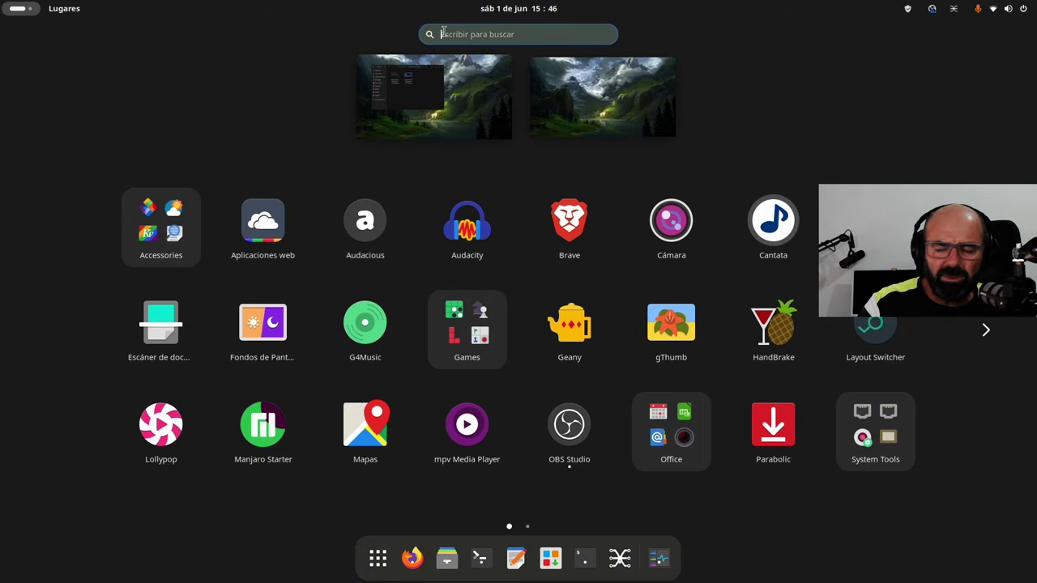
pyautogui.write('c')
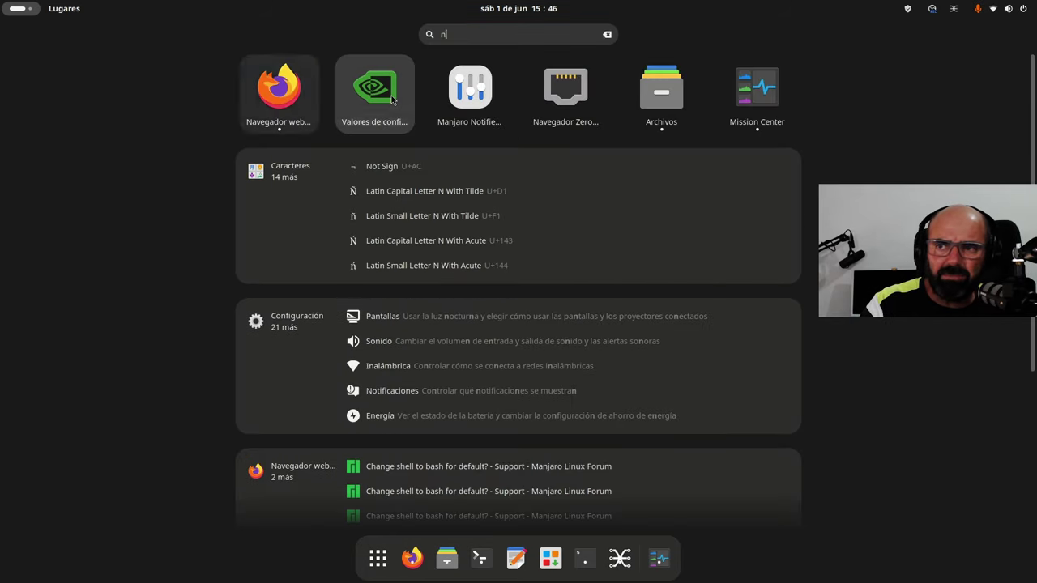
pyautogui.press('Escape')
pyautogui.press('Escape')
pyautogui.moveTo(670, 98); pyautogui.dragTo(370, 126)
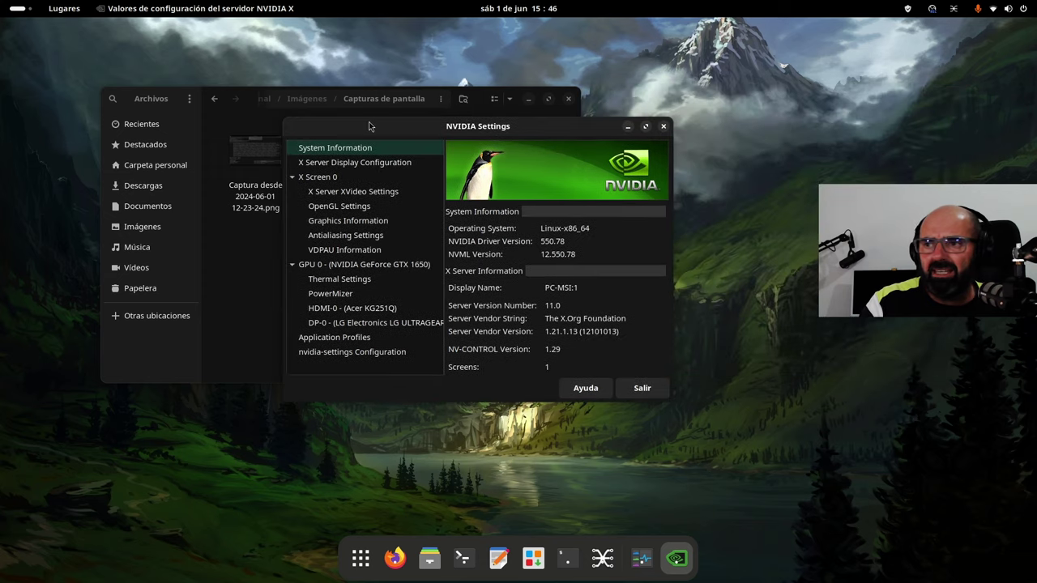
# Review the X Server Display Configuration, GPU 0 with its thermal, PowerMizer and monitor pages, Application Profiles and nvidia-settings Configuration
pyautogui.click(357, 165)
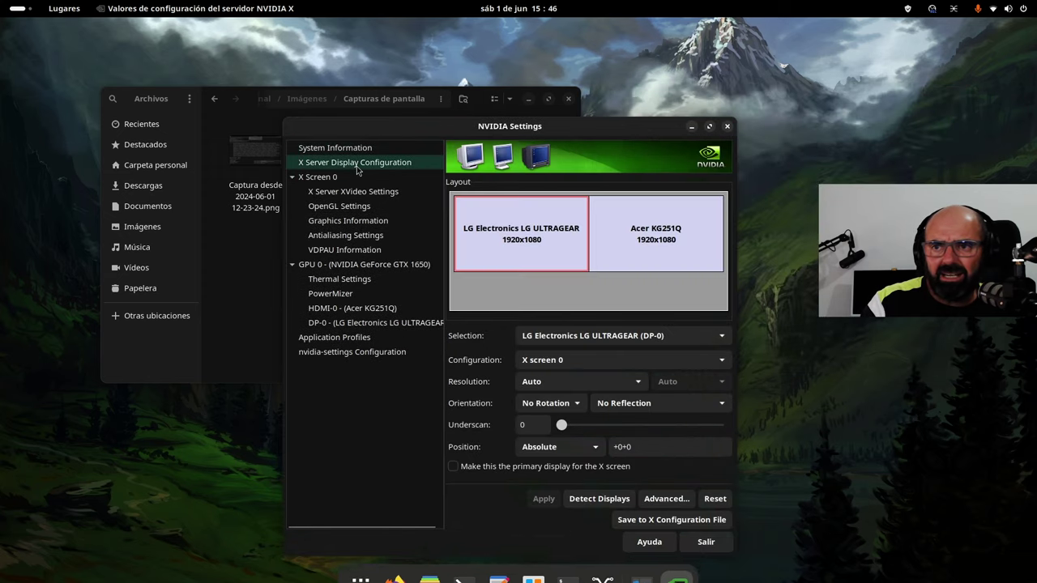
pyautogui.click(348, 266)
pyautogui.click(341, 281)
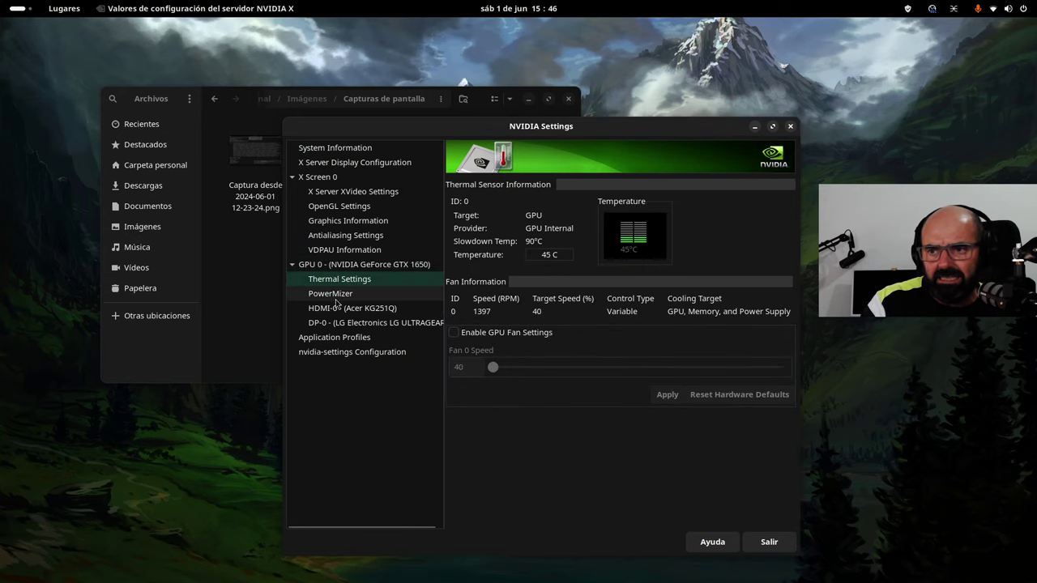
pyautogui.click(334, 294)
pyautogui.click(338, 310)
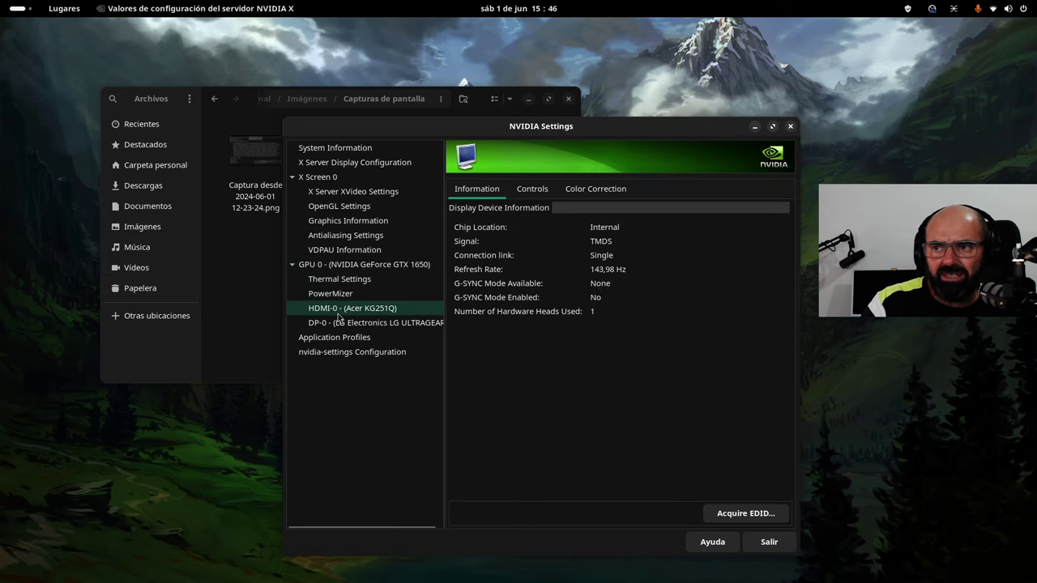
pyautogui.click(342, 327)
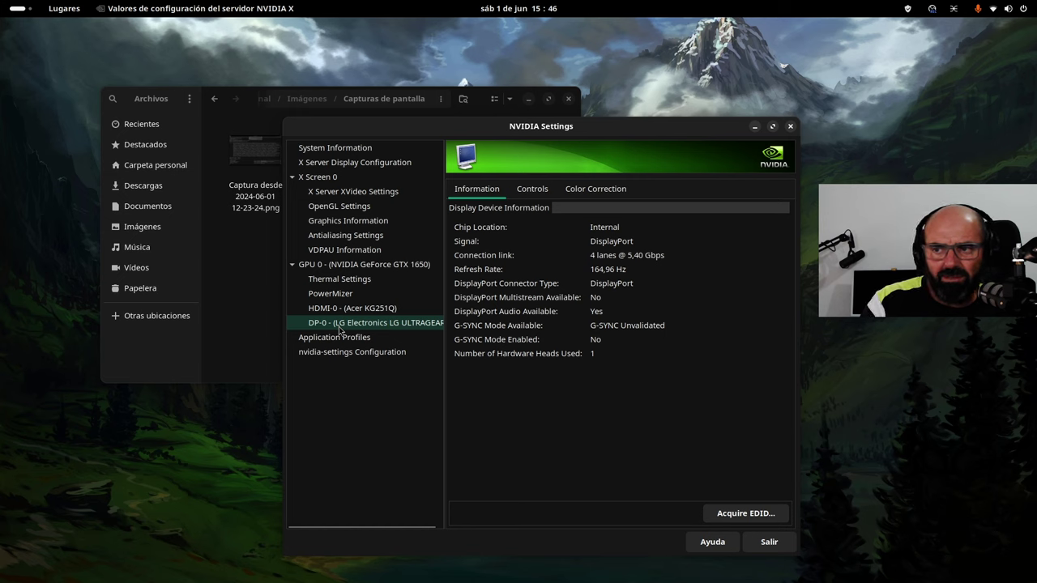
pyautogui.click(336, 337)
pyautogui.click(337, 353)
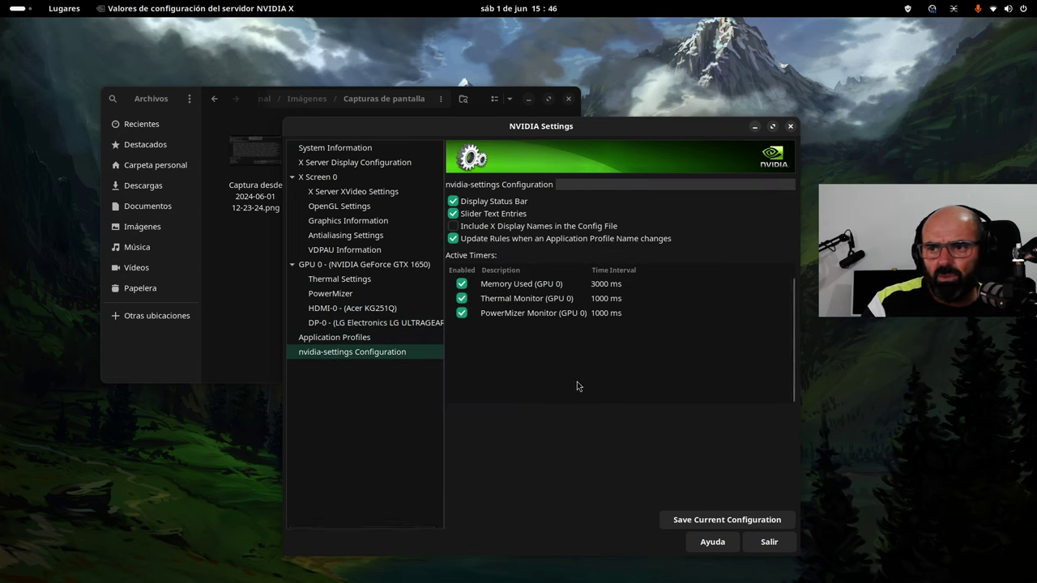
# Review the System Information, X Server Display Configuration, X Screen 0 and X Server XVideo Settings pages, then quit NVIDIA Settings
pyautogui.click(348, 147)
pyautogui.click(348, 162)
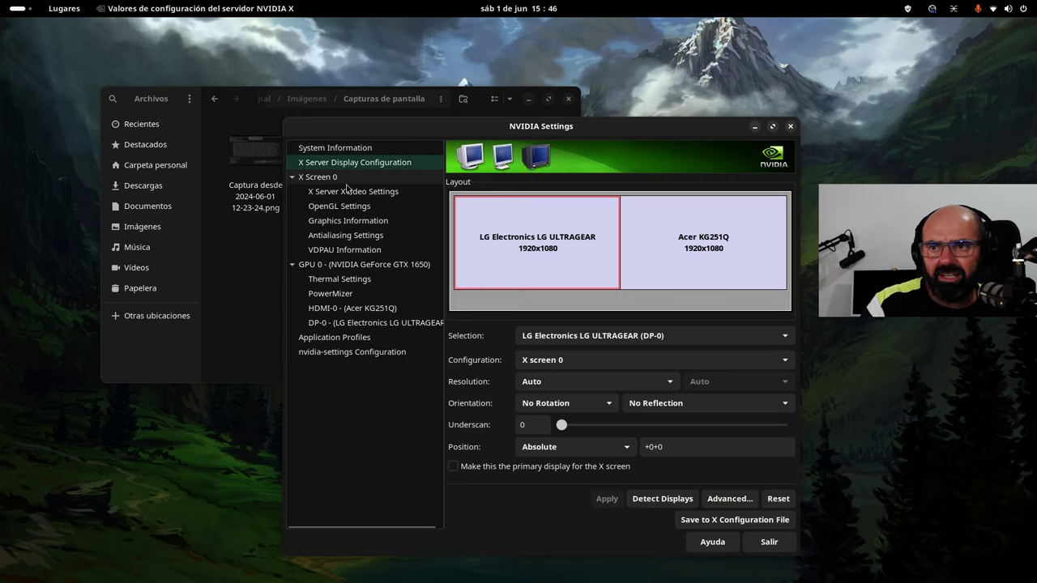
pyautogui.click(337, 182)
pyautogui.click(346, 195)
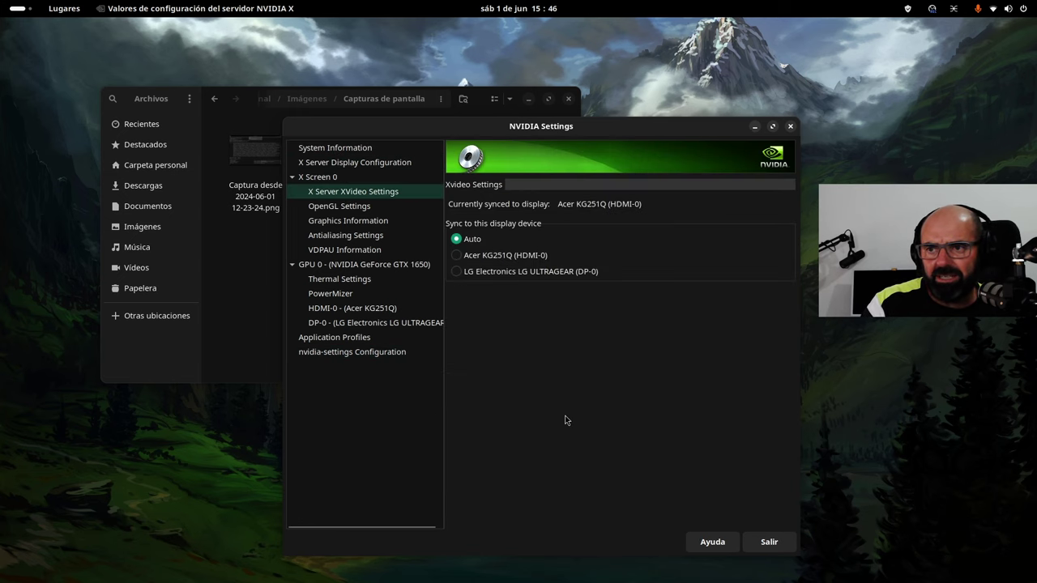
pyautogui.click(780, 544)
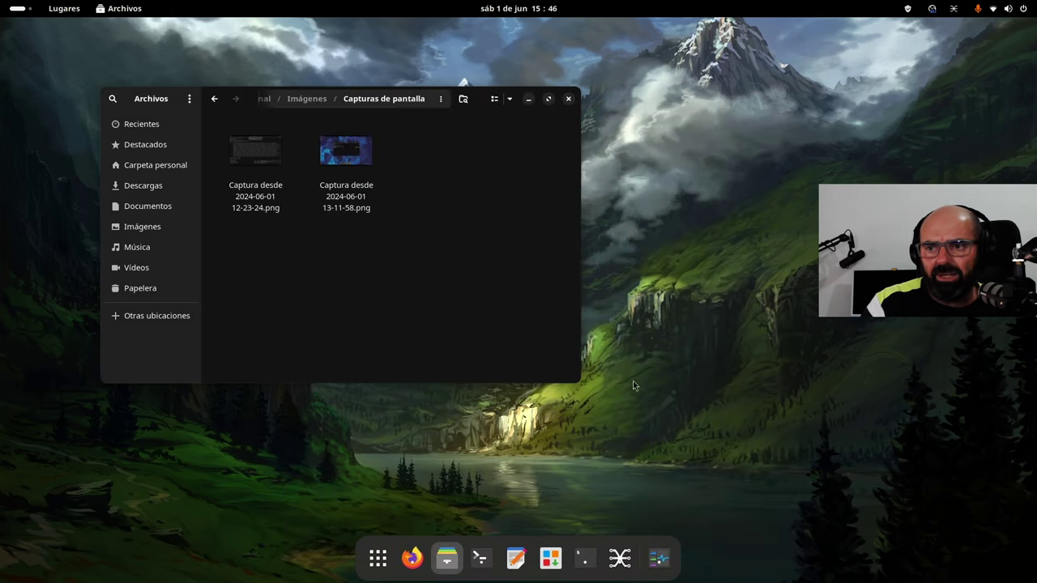
# Close the file manager and switch to Mission Center to view the performance graphs of GPU 0
pyautogui.click(570, 98)
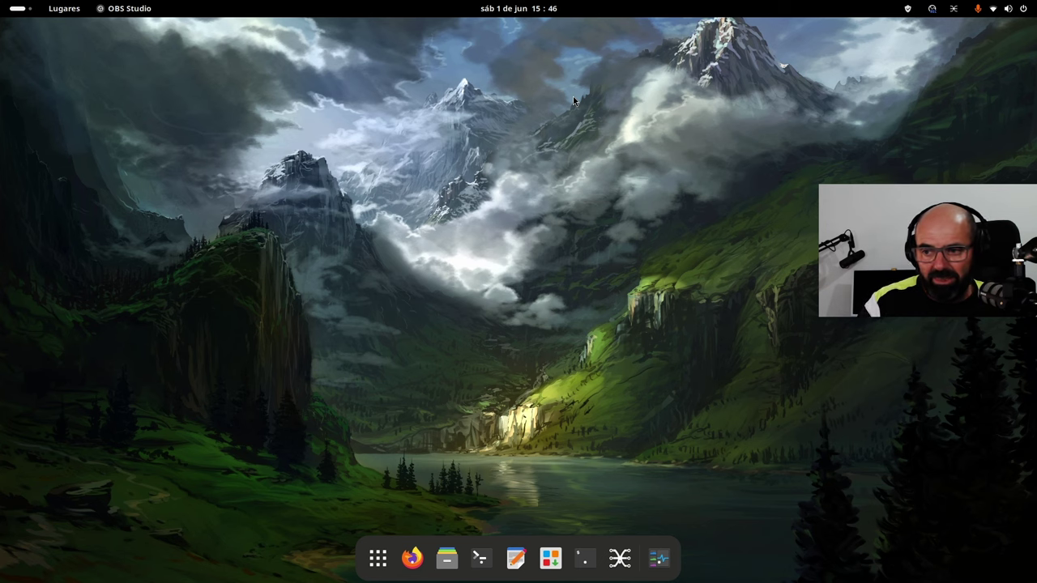
pyautogui.click(659, 557)
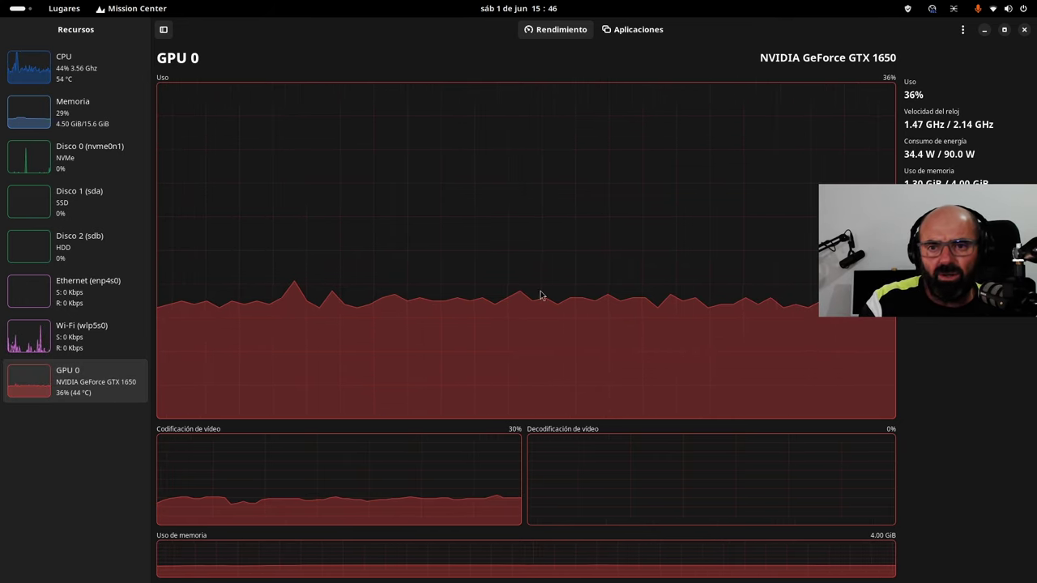
# Minimize Mission Center and search the software manager for nvidia, then browse the listed driver and utility packages
pyautogui.click(984, 29)
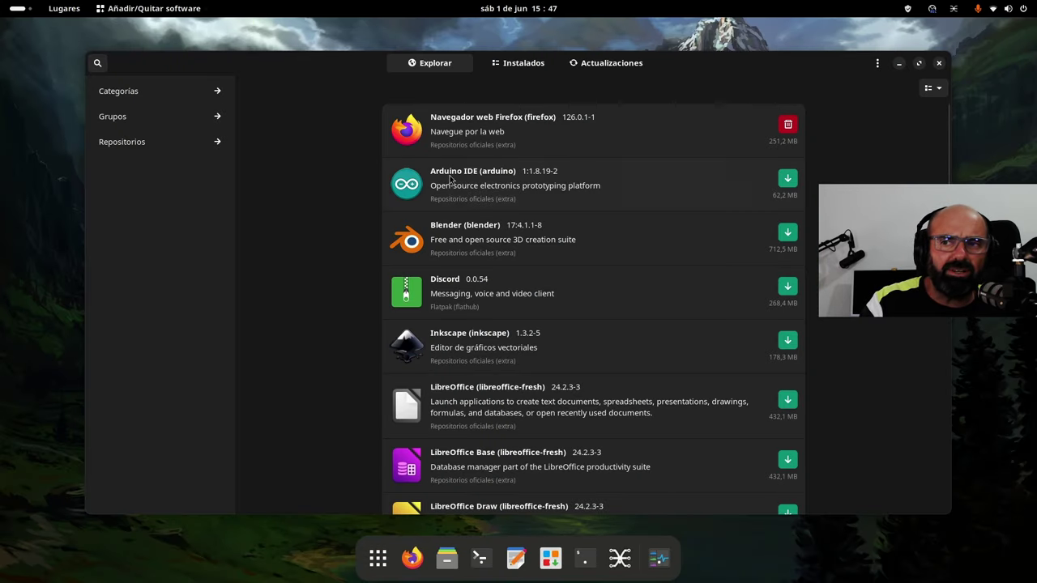
pyautogui.click(97, 62)
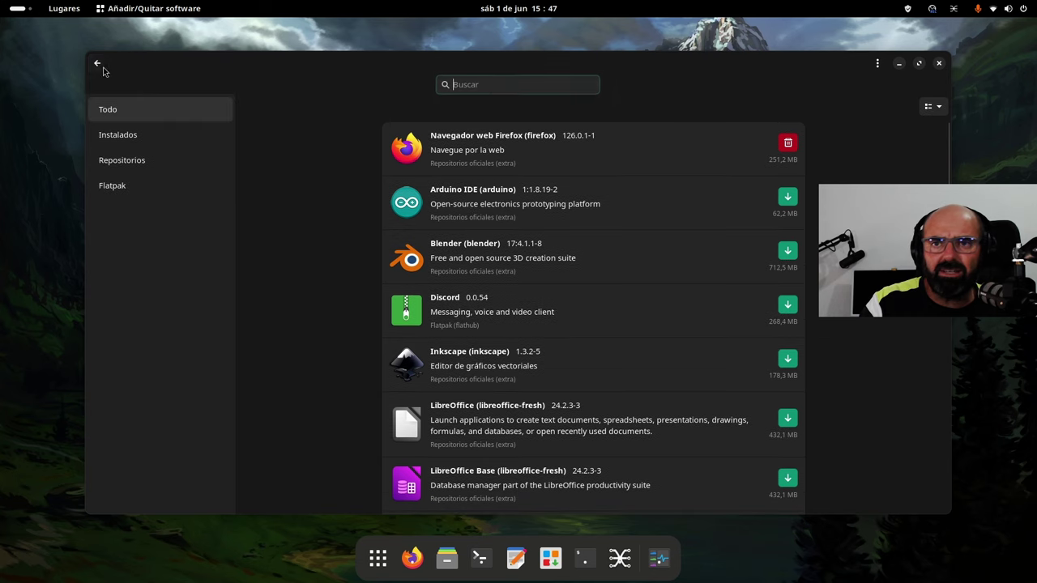
pyautogui.write('nvidia')
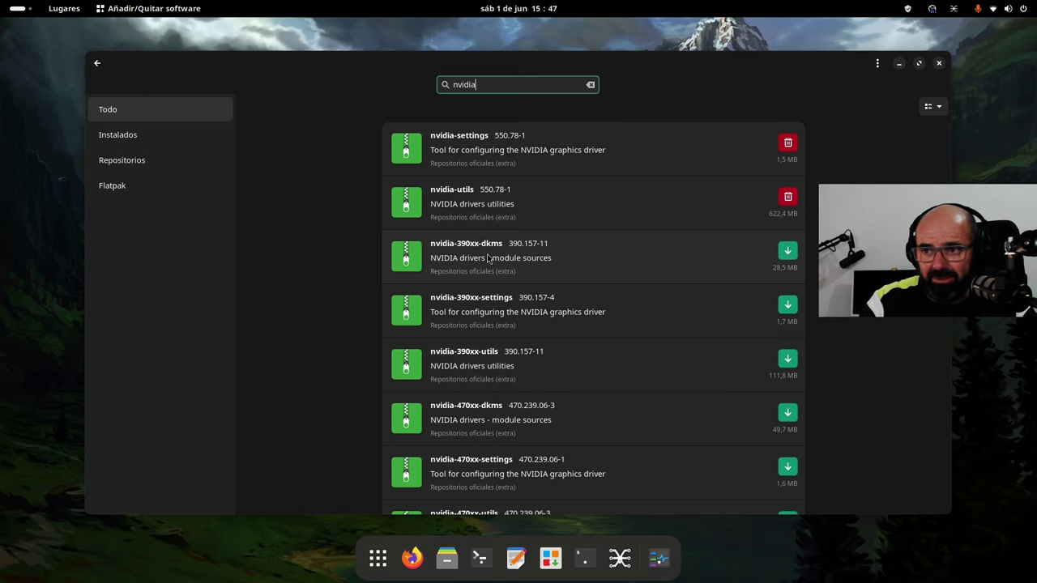
pyautogui.scroll(-5, 566, 287)
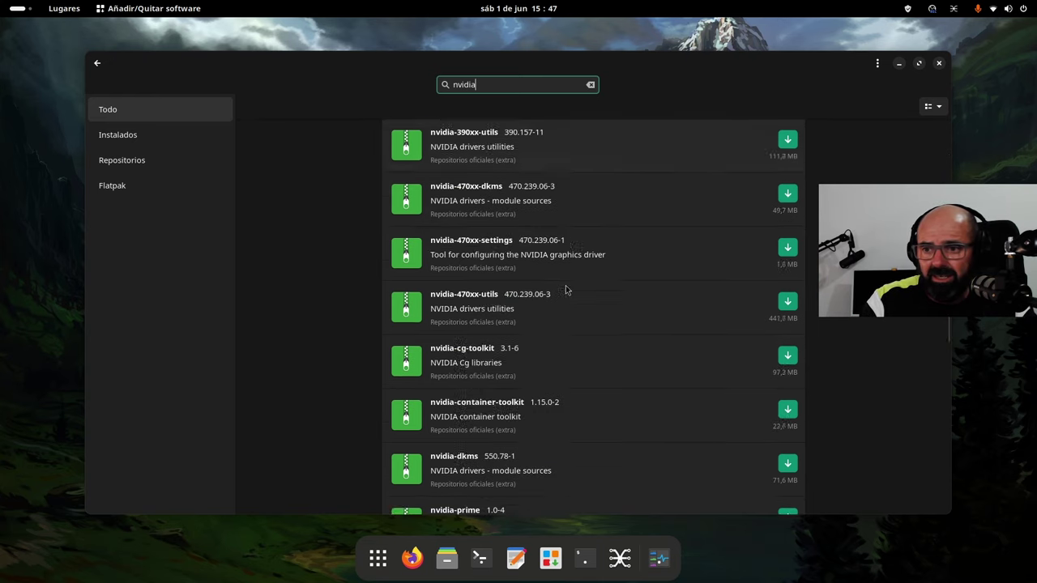
pyautogui.scroll(5, 566, 287)
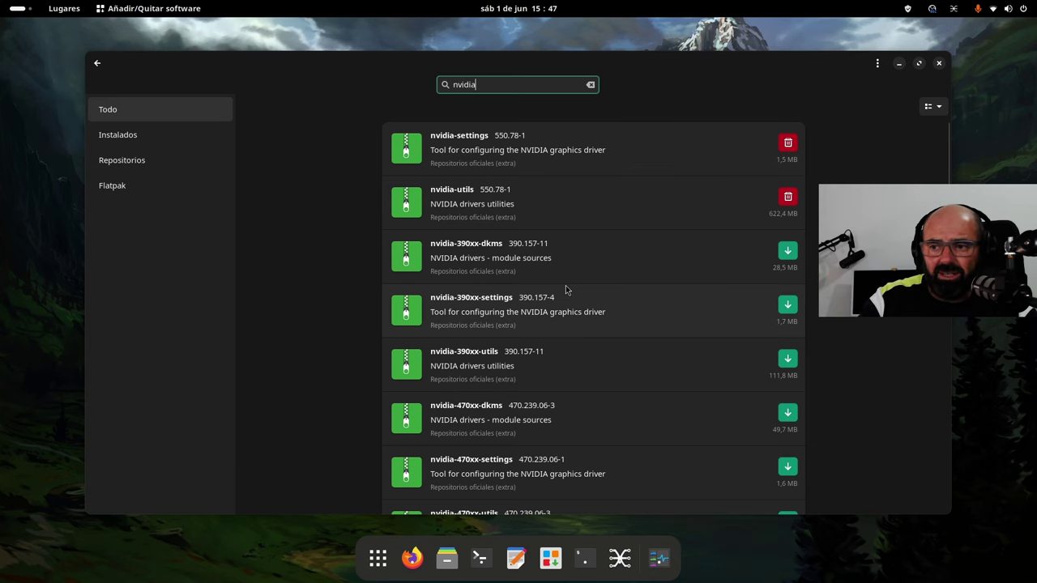
pyautogui.scroll(-8, 566, 285)
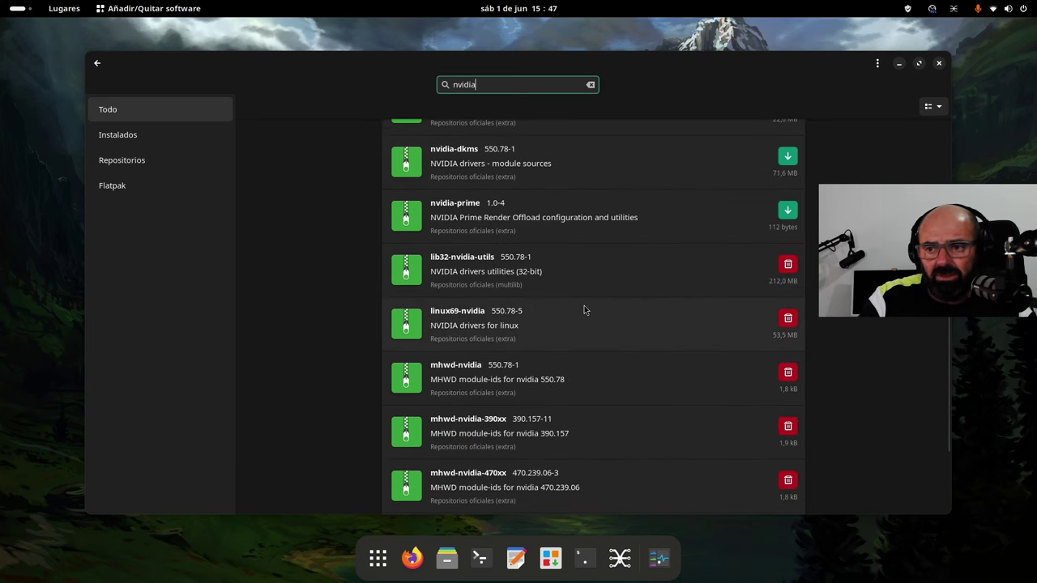
pyautogui.scroll(-2, 584, 310)
pyautogui.scroll(8, 584, 305)
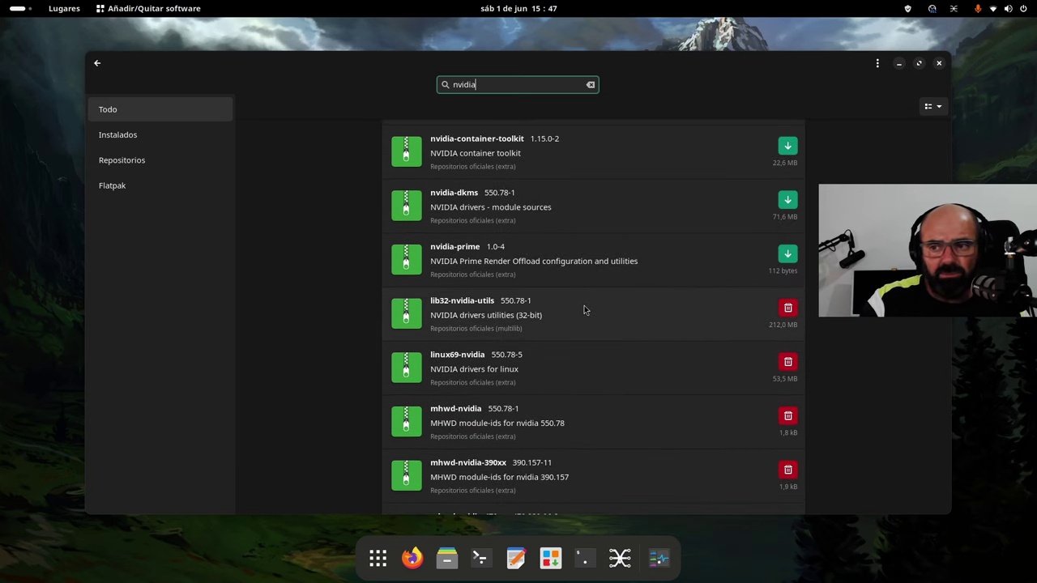
# Open the software manager's preferences, authenticate with the account password, review the third-party AUR and Flatpak settings, and close the preferences
pyautogui.click(877, 64)
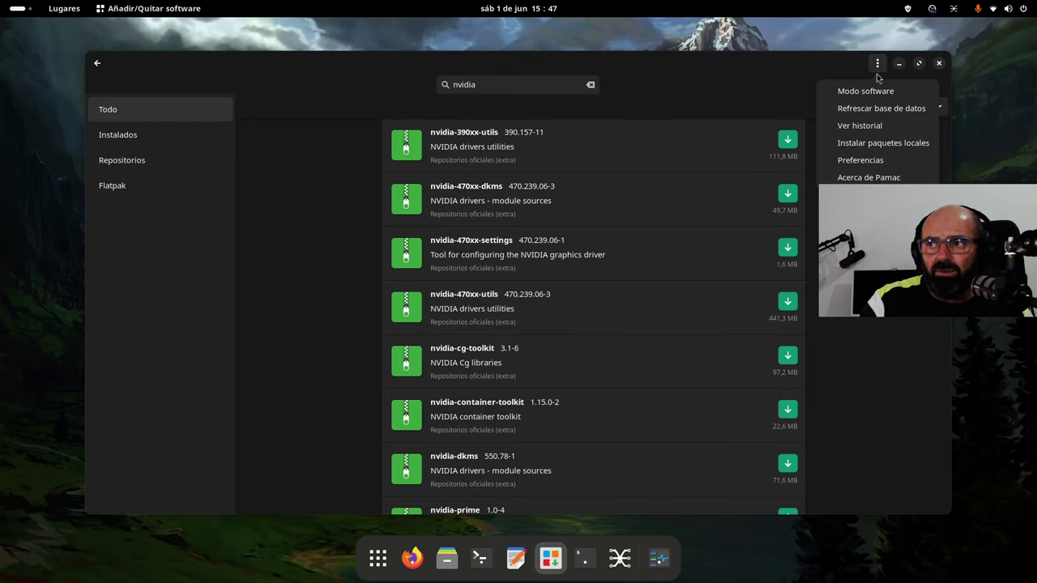
pyautogui.click(861, 161)
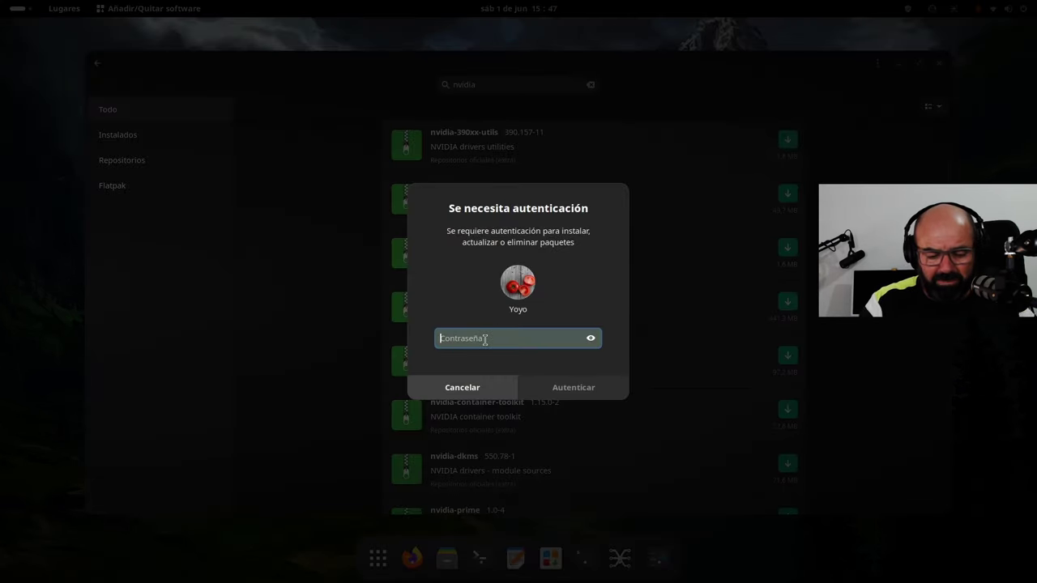
pyautogui.write('•••••••')
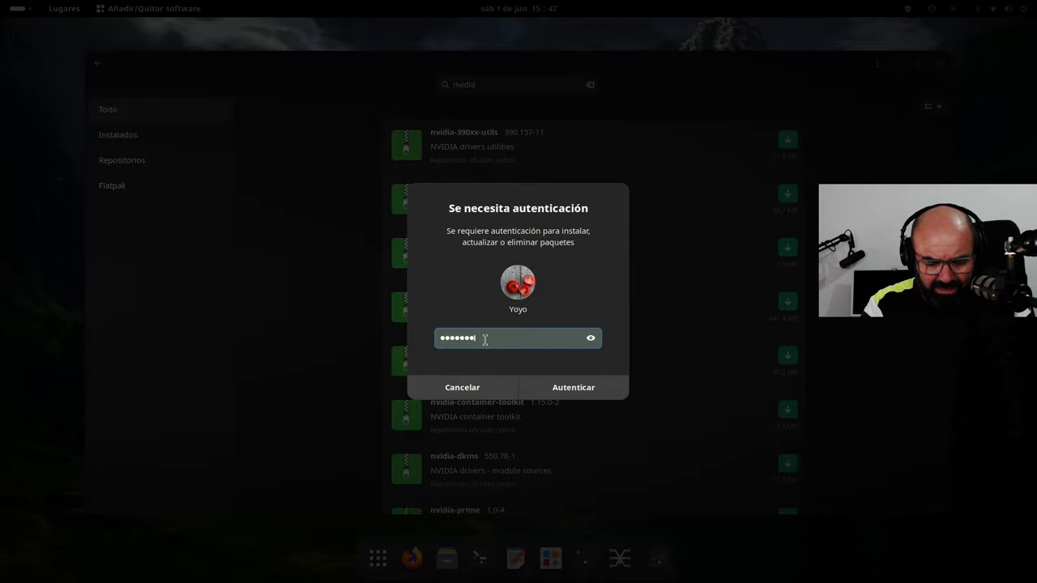
pyautogui.write('•••••')
pyautogui.press('Return')
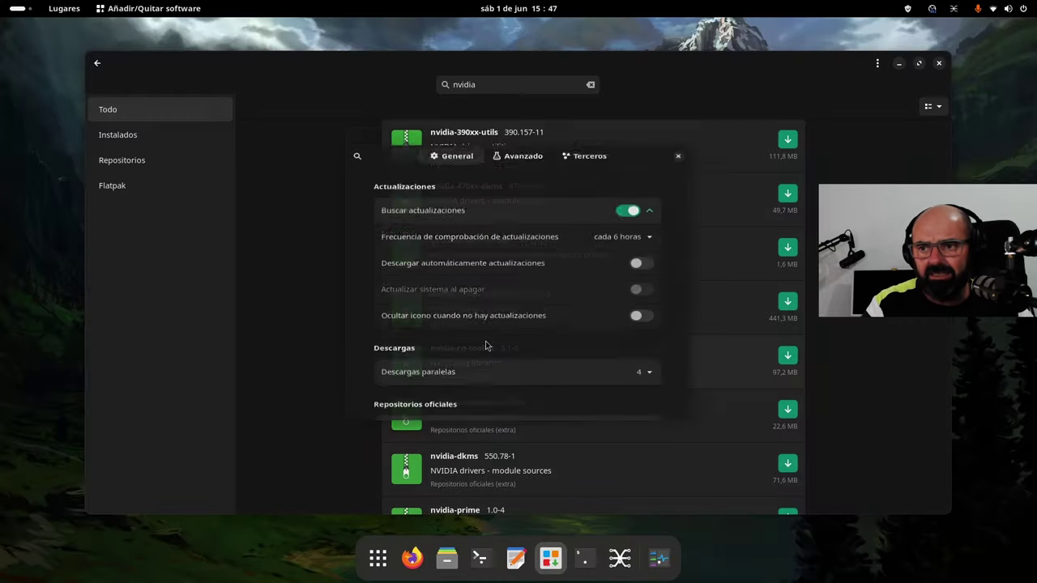
pyautogui.click(573, 141)
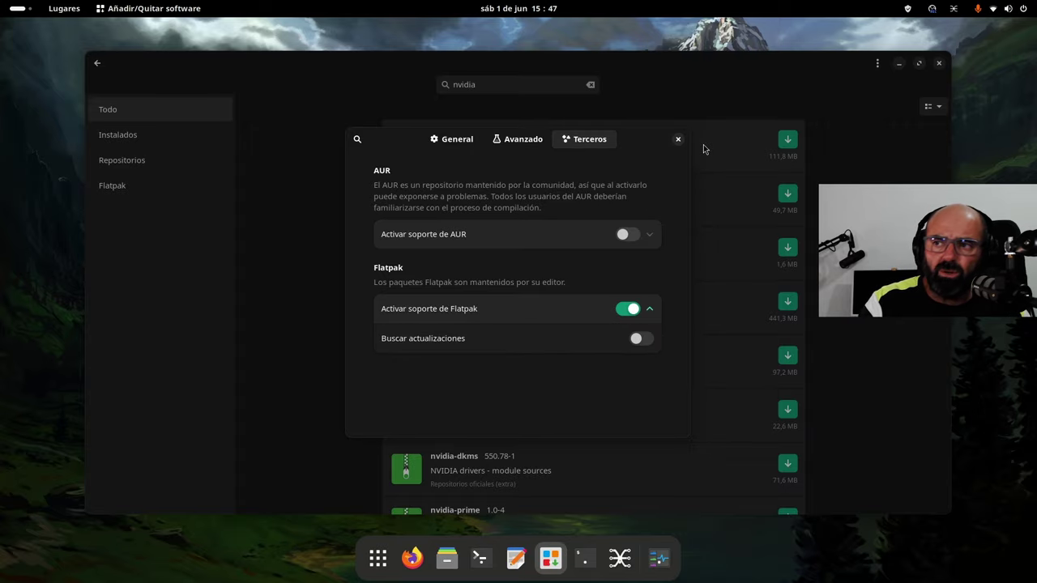
pyautogui.click(678, 139)
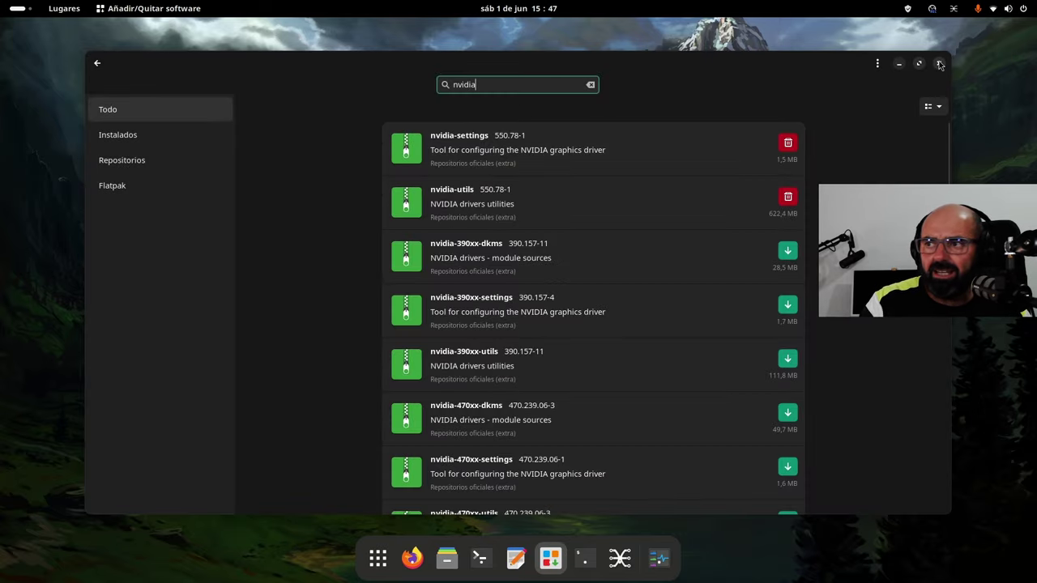
# Close the software manager, switch to the terminal to view the btop system monitor, and minimize the terminal
pyautogui.click(939, 62)
pyautogui.click(480, 558)
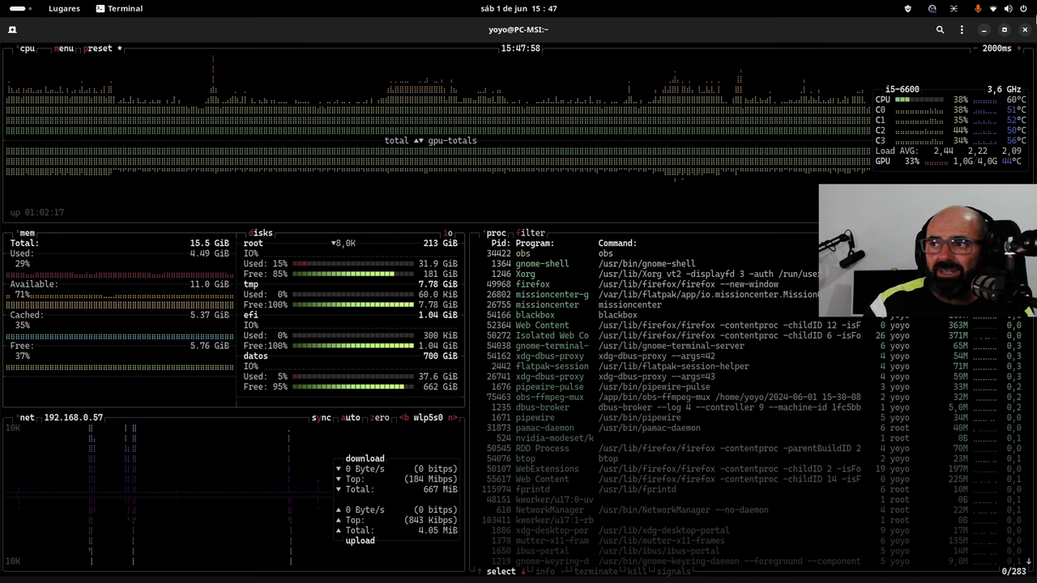
pyautogui.click(983, 30)
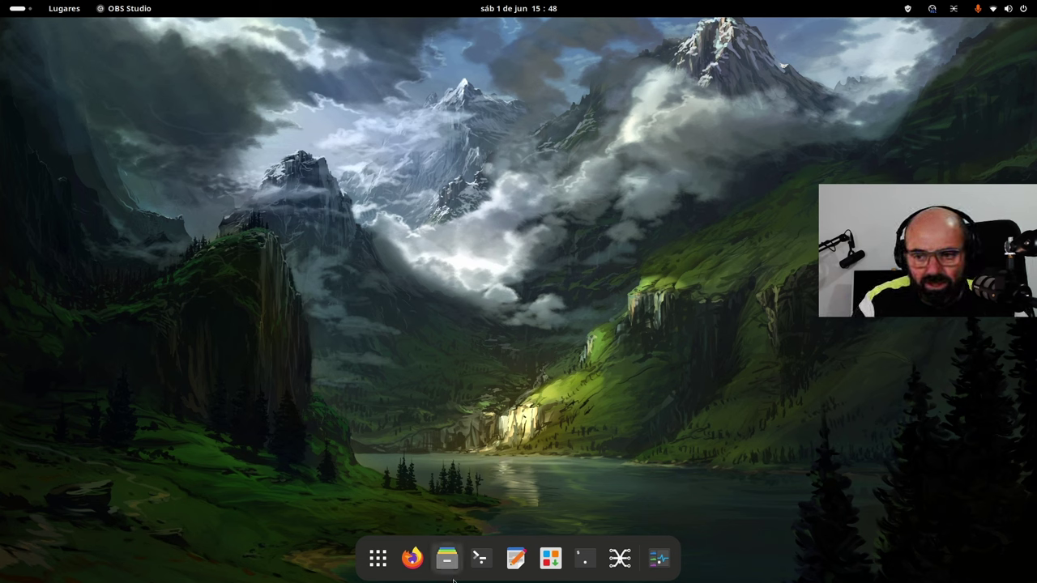
# Quit btop in the terminal and run a full system upgrade with sudo pacman -Syyu, entering the account password
pyautogui.click(479, 558)
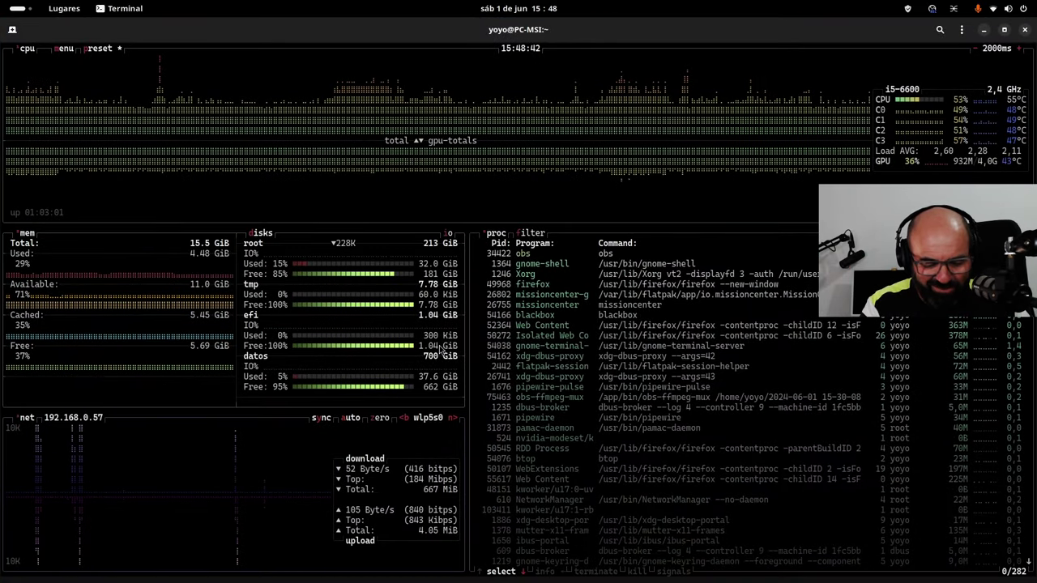
pyautogui.write('q')
pyautogui.write('sudo')
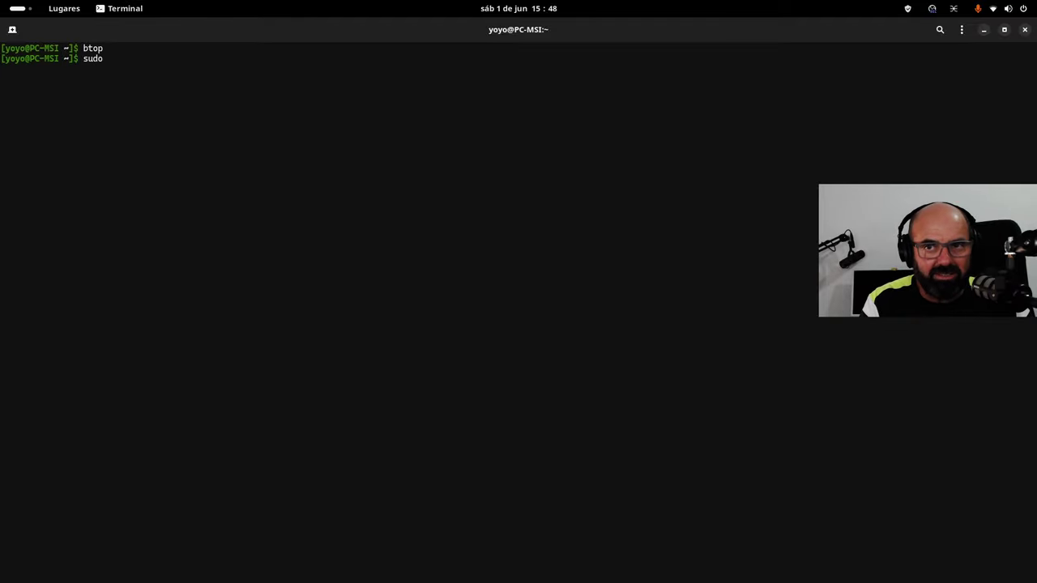
pyautogui.write('pacman ')
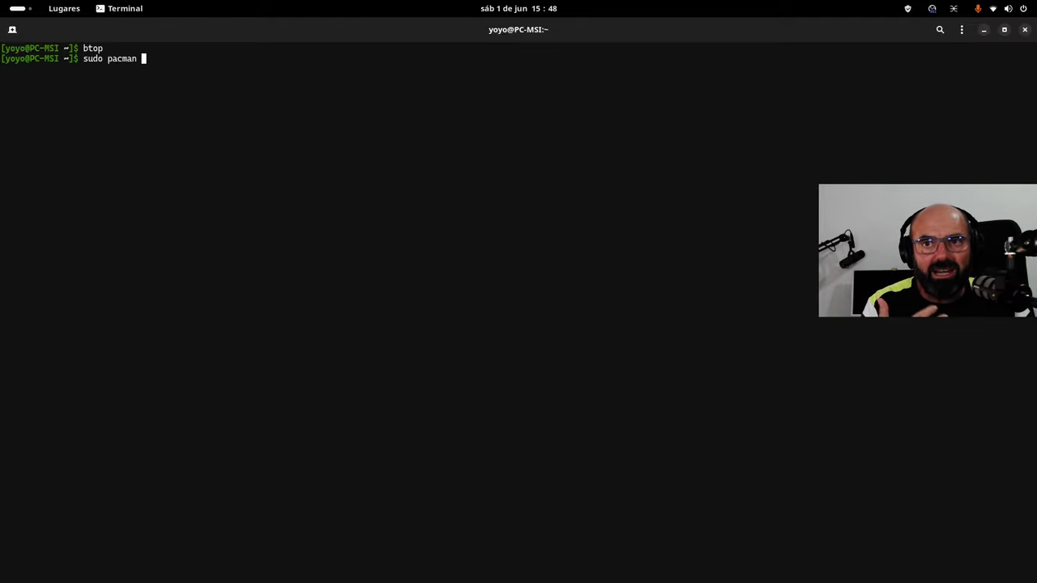
pyautogui.write('-Syyu')
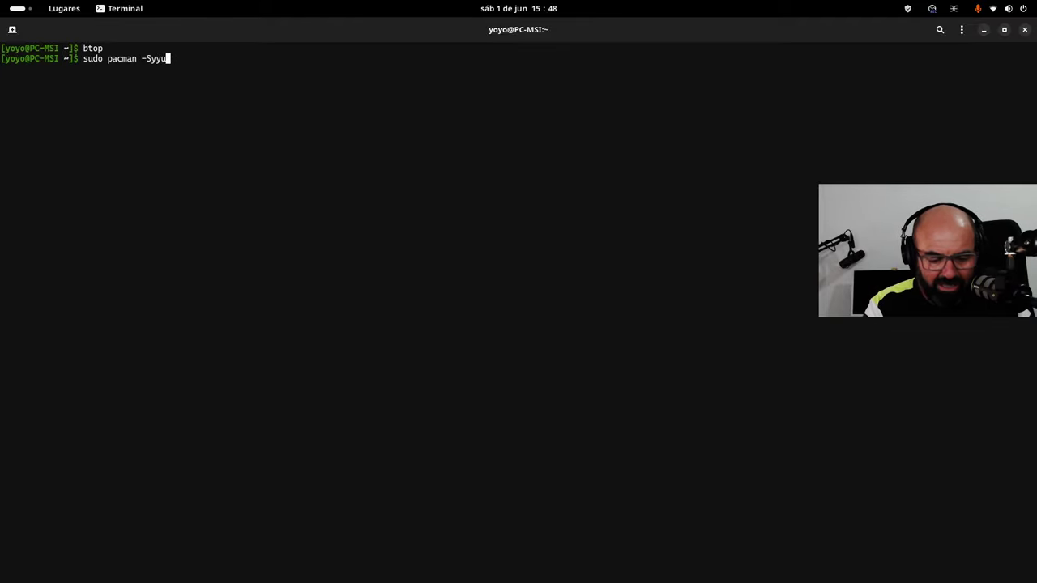
pyautogui.press('Return')
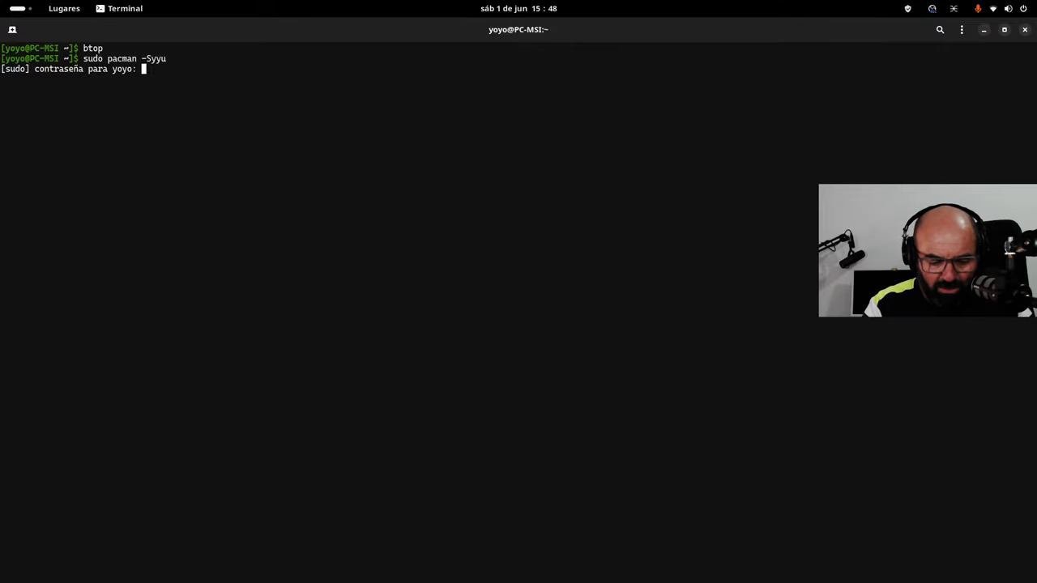
pyautogui.press('Return')
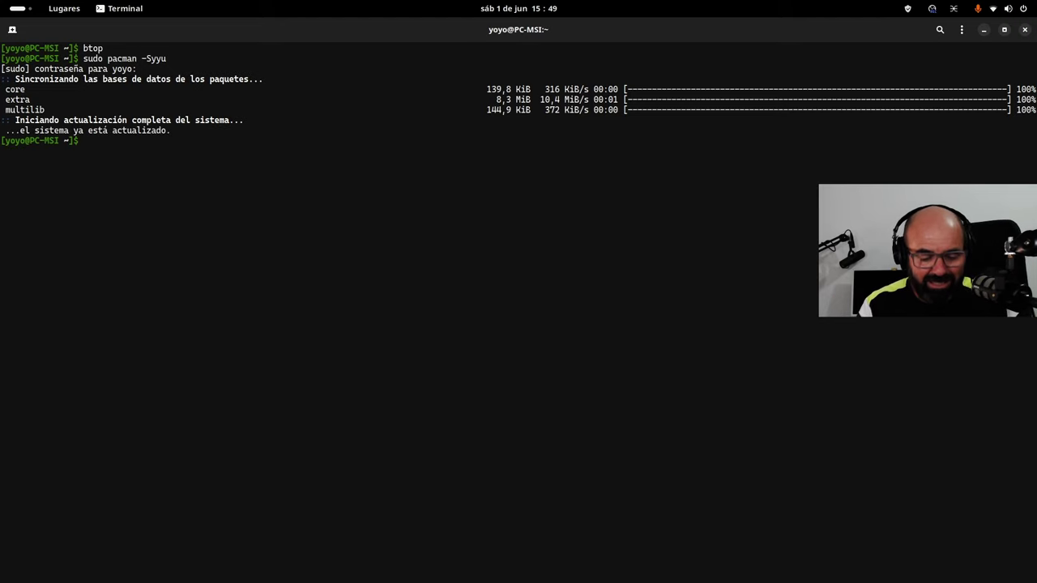
# Try to update the system and AUR packages with yay -Syu
pyautogui.write('yay -')
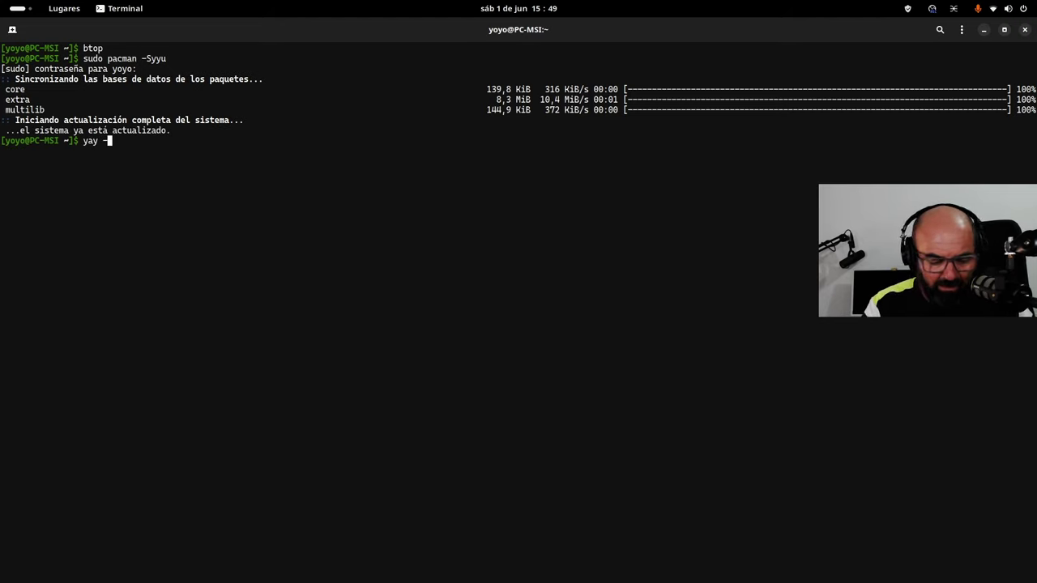
pyautogui.write('Syu')
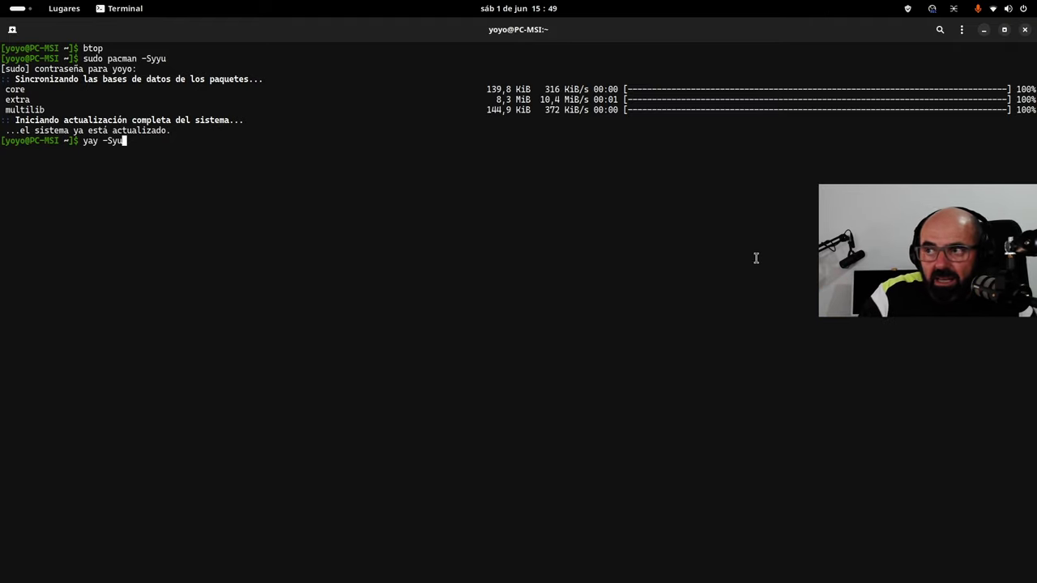
pyautogui.write('btop')
pyautogui.press('Return')
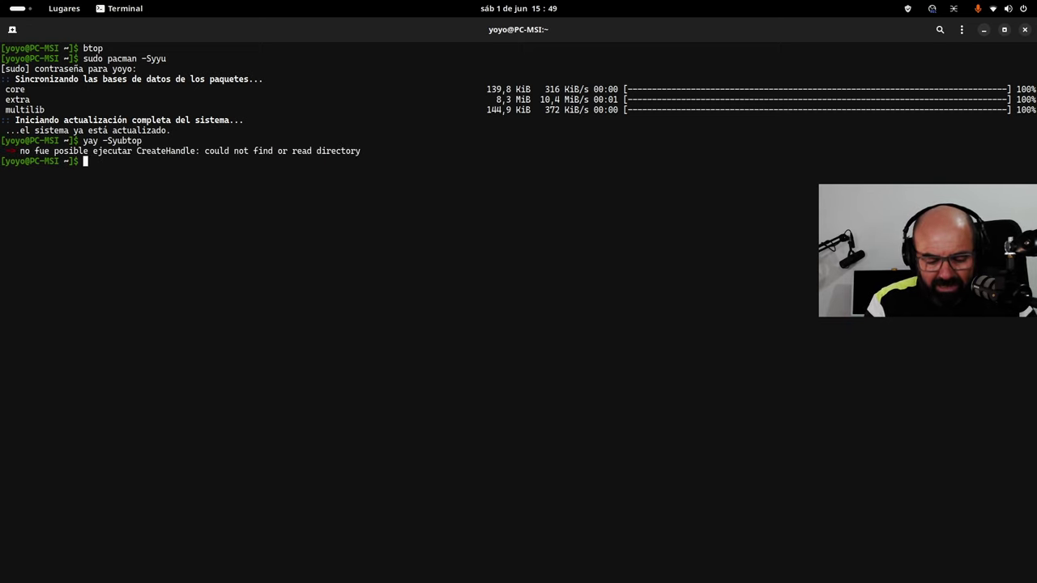
# Run btop in the terminal to view the system usage, and minimize the terminal
pyautogui.write('btop')
pyautogui.press('Return')
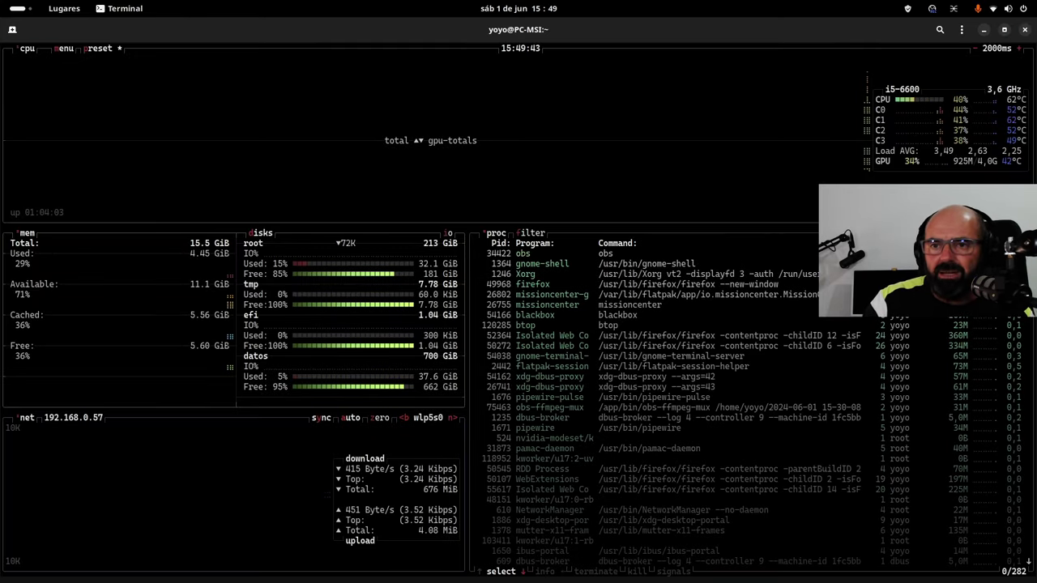
pyautogui.click(982, 30)
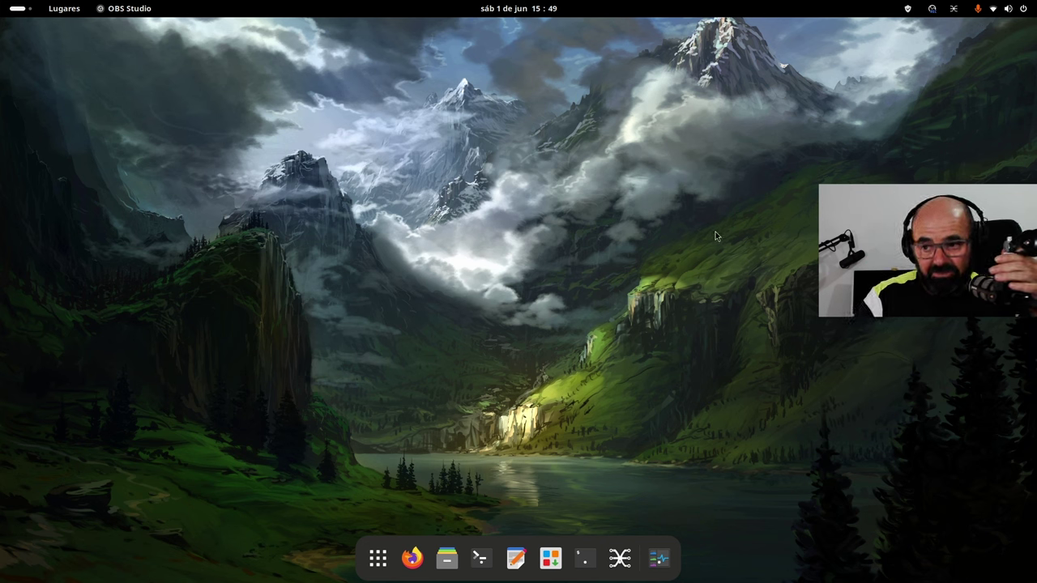
# Switch to Mission Center and review the performance graphs of GPU 0, the CPU and the memory
pyautogui.click(659, 558)
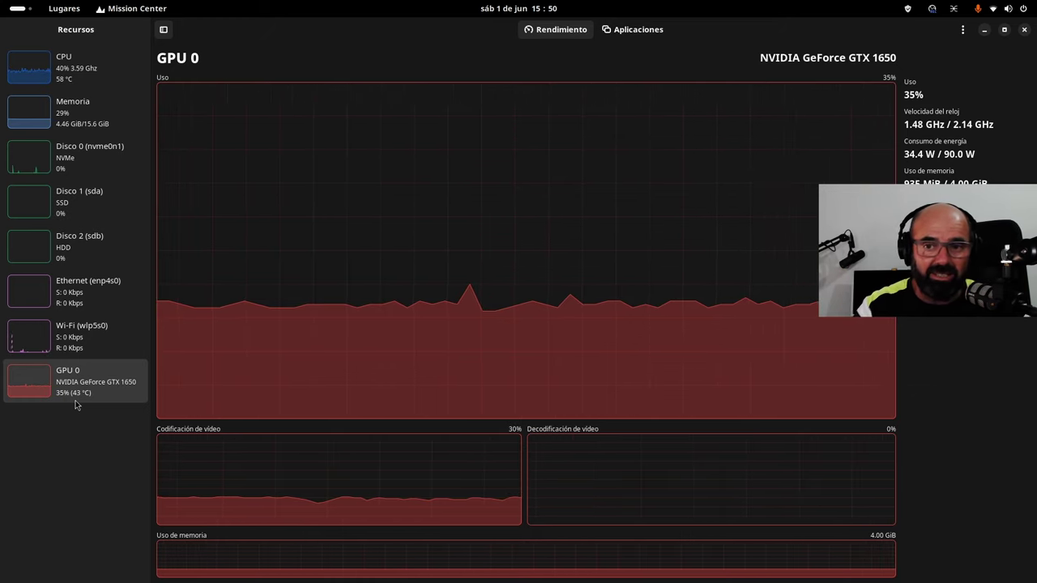
pyautogui.click(95, 68)
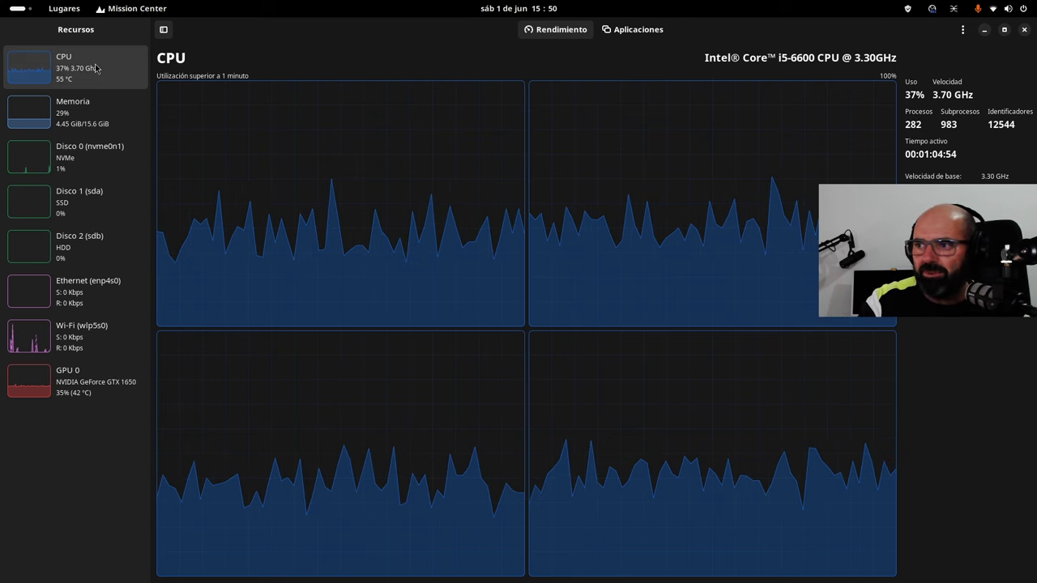
pyautogui.click(102, 115)
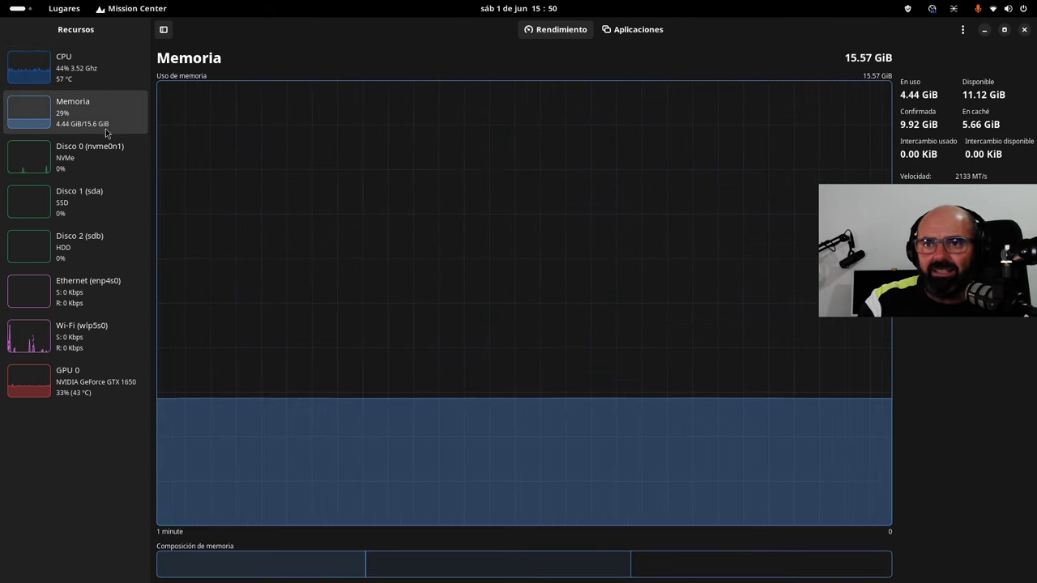
# Compare the activity and throughput graphs of Disco 0 (nvme0n1), Disco 1 (sda) and Disco 2 (sdb)
pyautogui.click(117, 162)
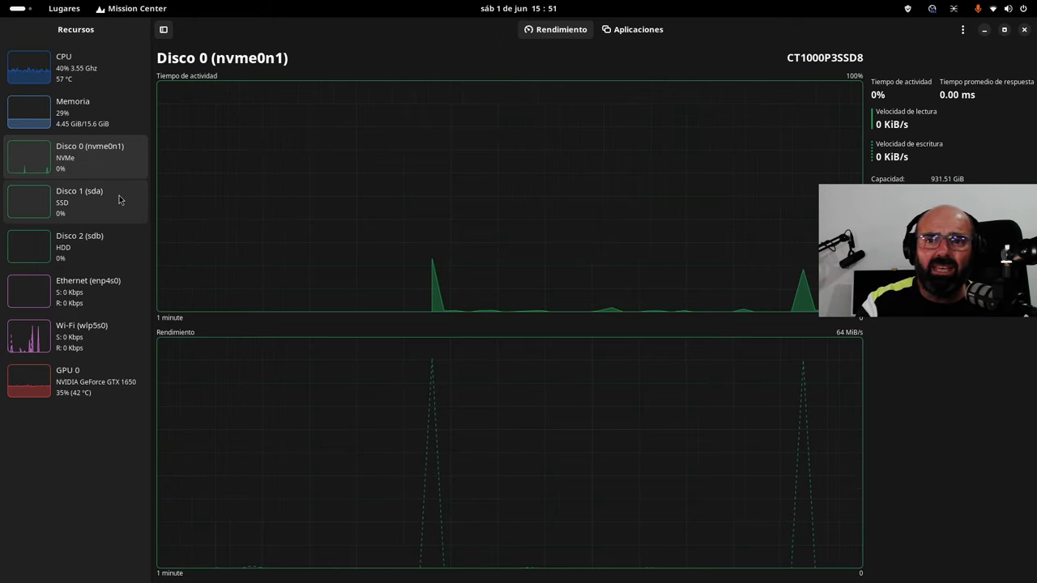
pyautogui.click(119, 200)
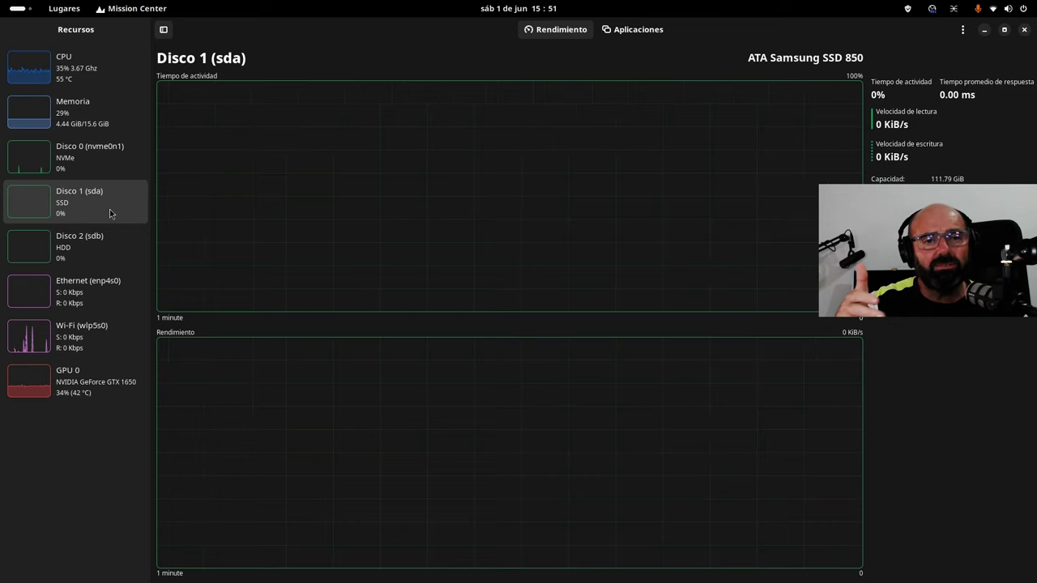
pyautogui.click(106, 246)
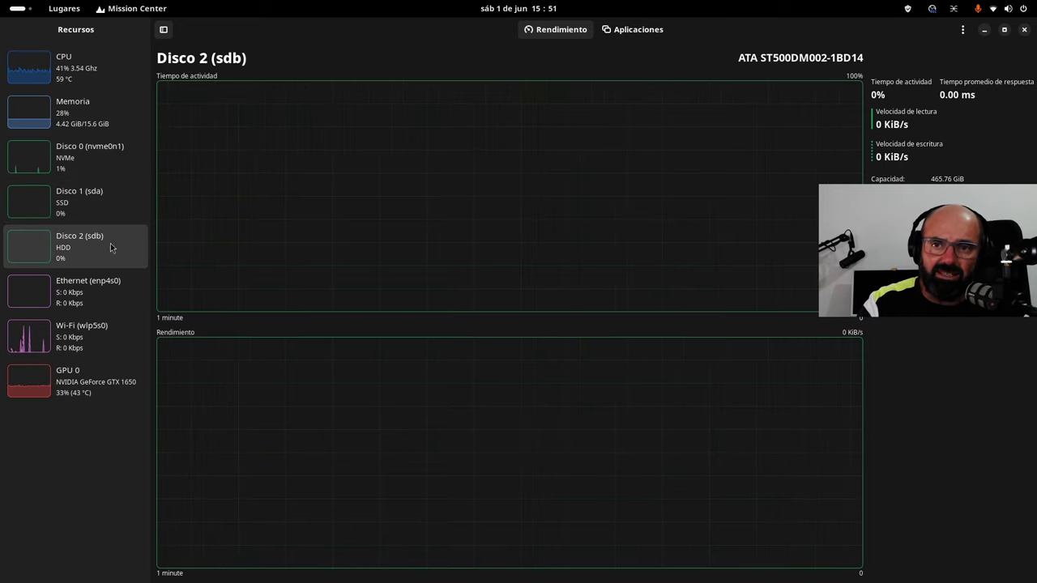
pyautogui.click(111, 202)
pyautogui.click(102, 239)
pyautogui.click(116, 159)
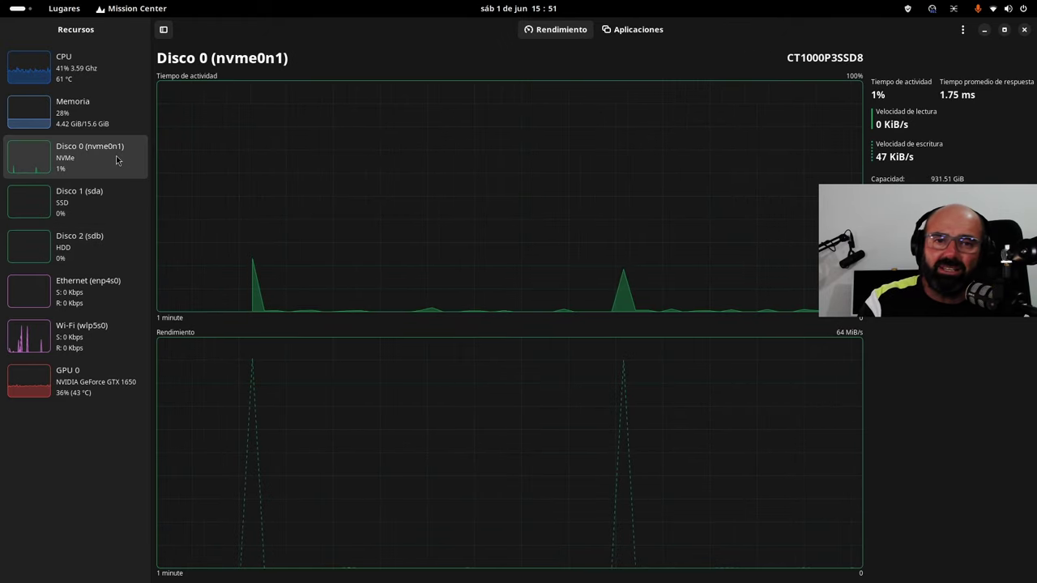
pyautogui.click(98, 216)
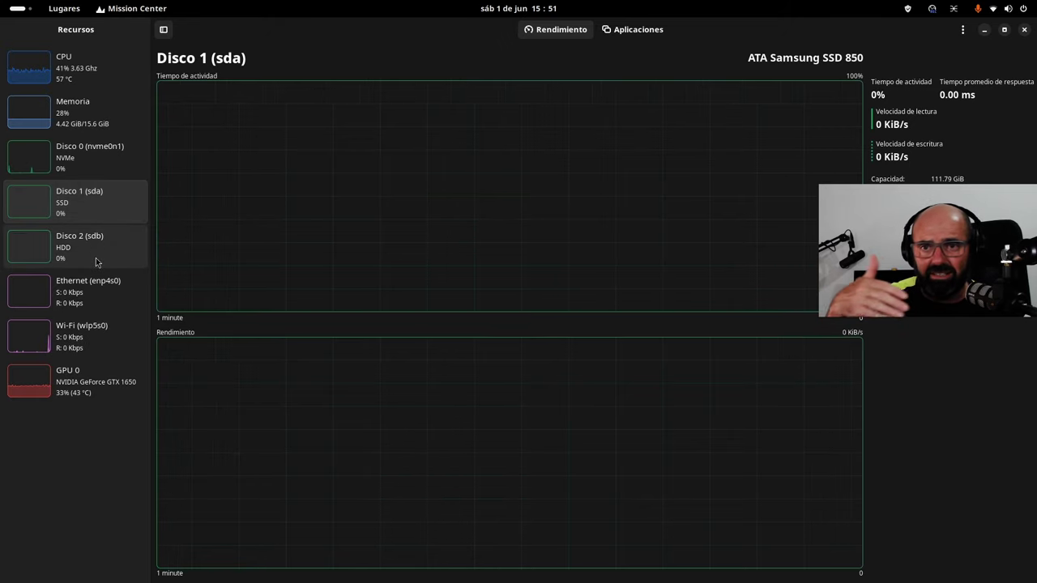
pyautogui.click(100, 250)
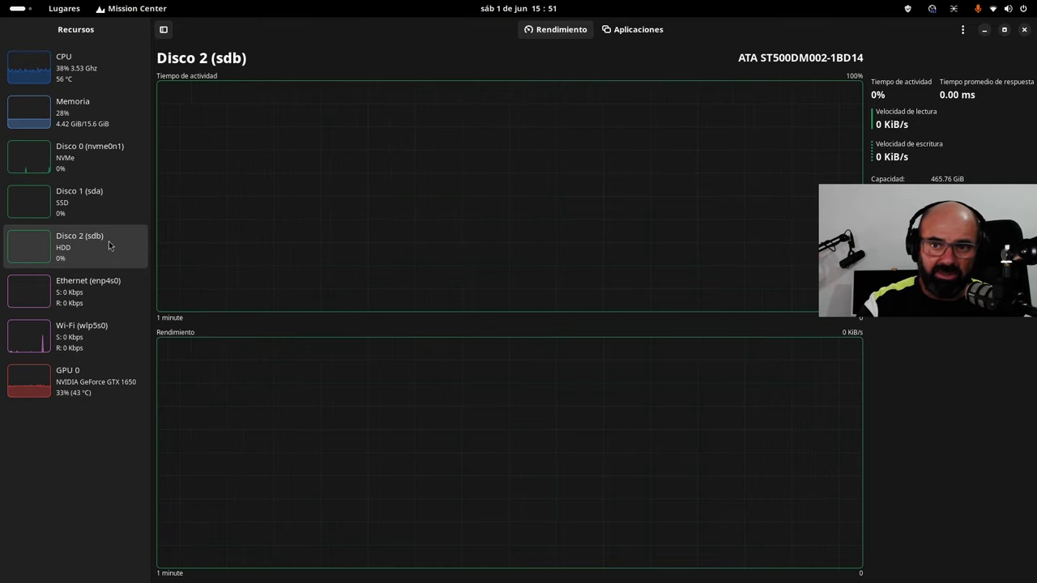
# Review the Ethernet (enp4s0) and GPU 0 performance graphs, and minimize Mission Center
pyautogui.click(96, 296)
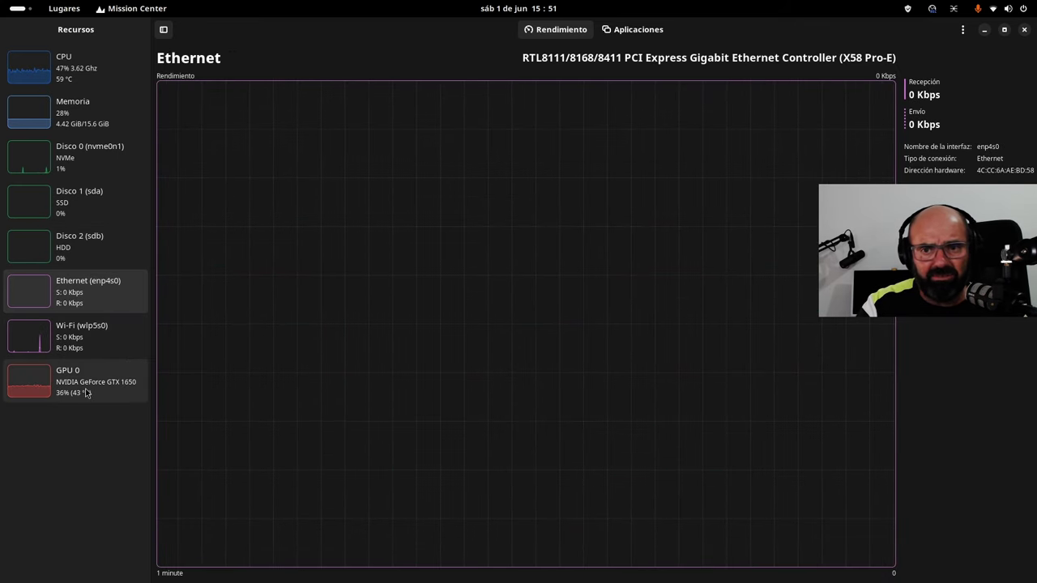
pyautogui.click(121, 392)
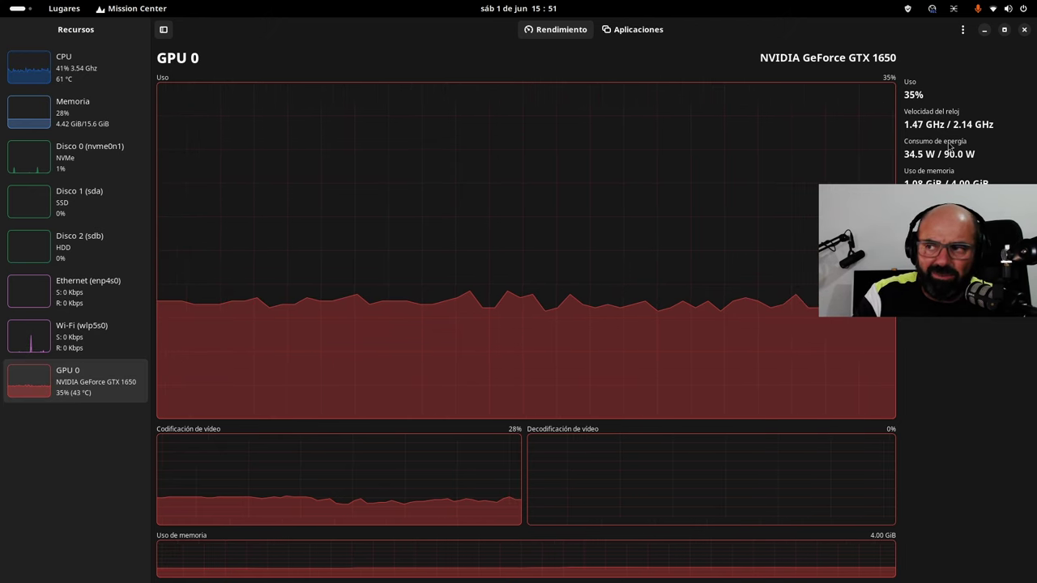
pyautogui.click(985, 30)
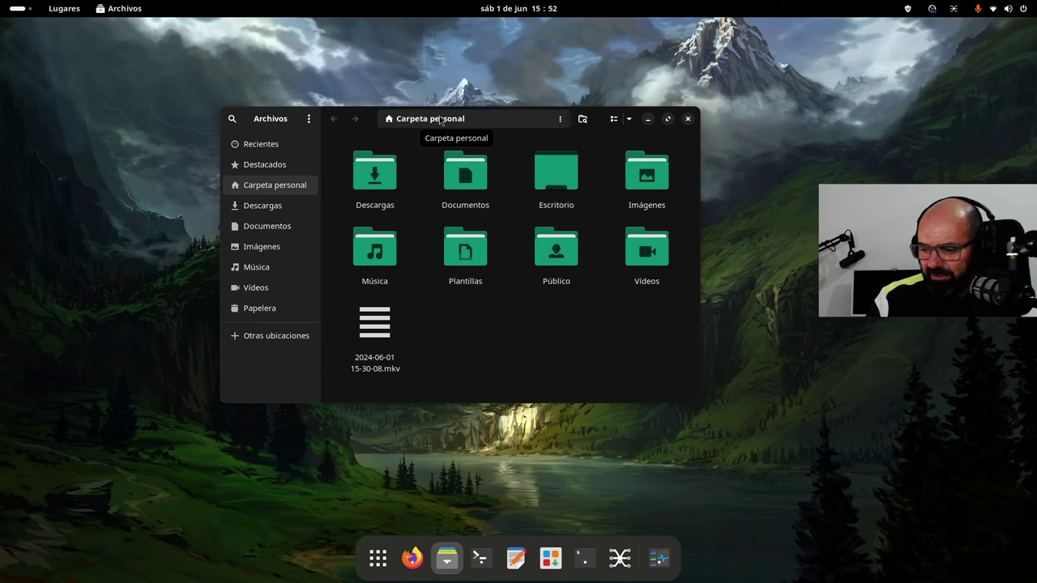
# Search the desktop for "gp", launch GParted and authenticate with the account password
pyautogui.moveTo(1, 1)
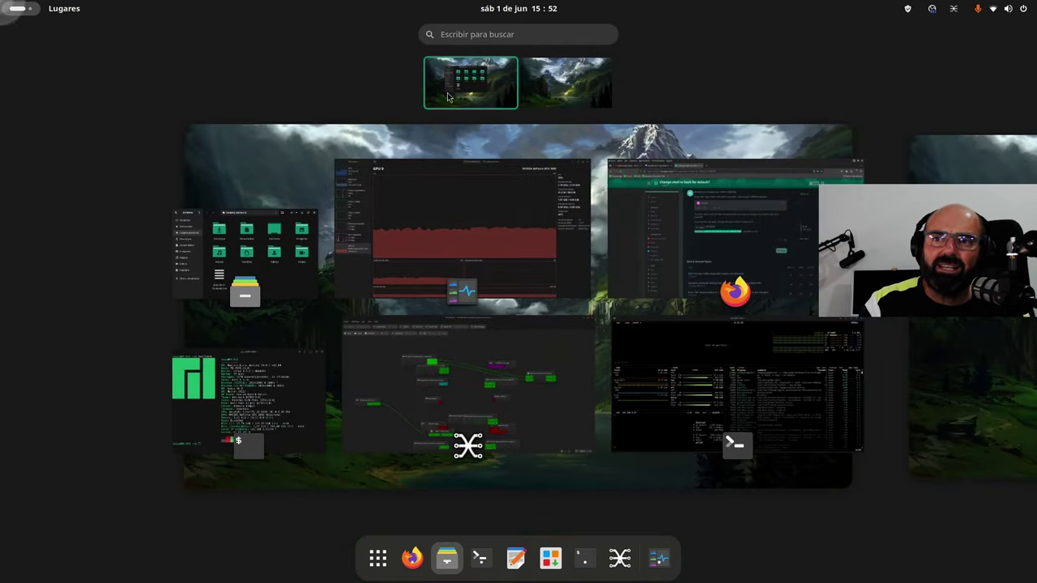
pyautogui.click(489, 34)
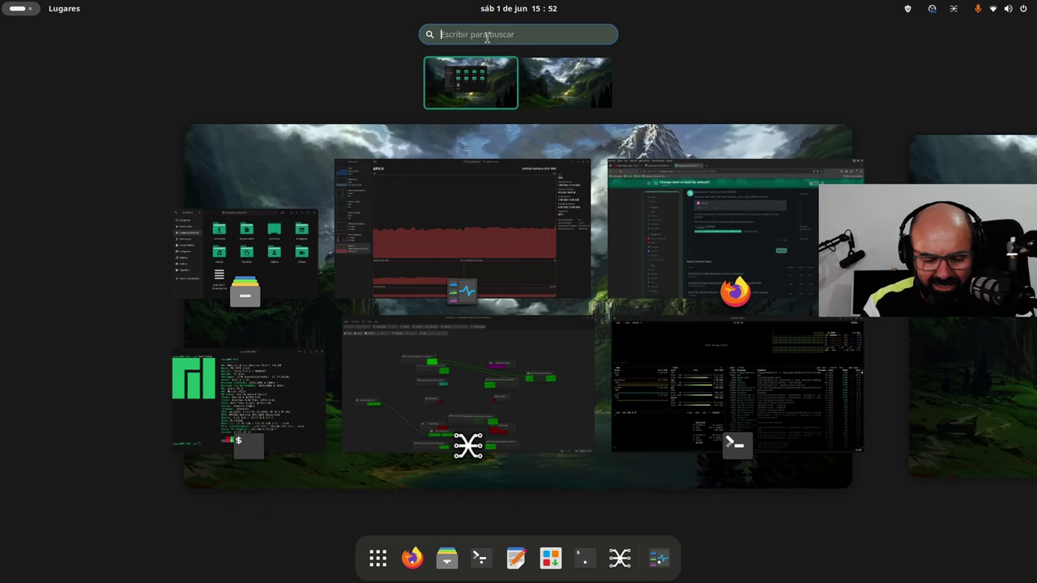
pyautogui.write('gp')
pyautogui.click(418, 100)
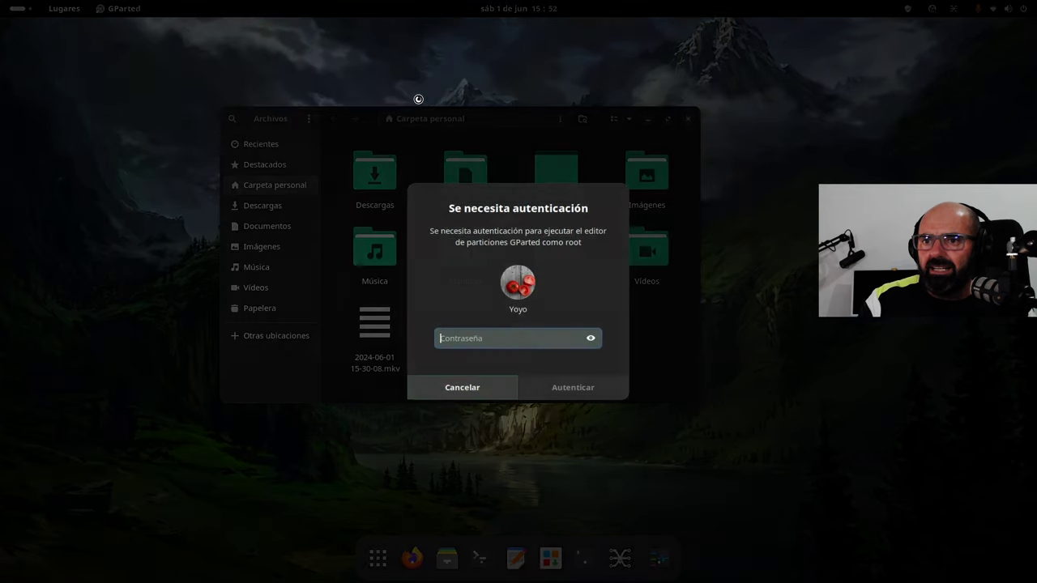
pyautogui.write('*********')
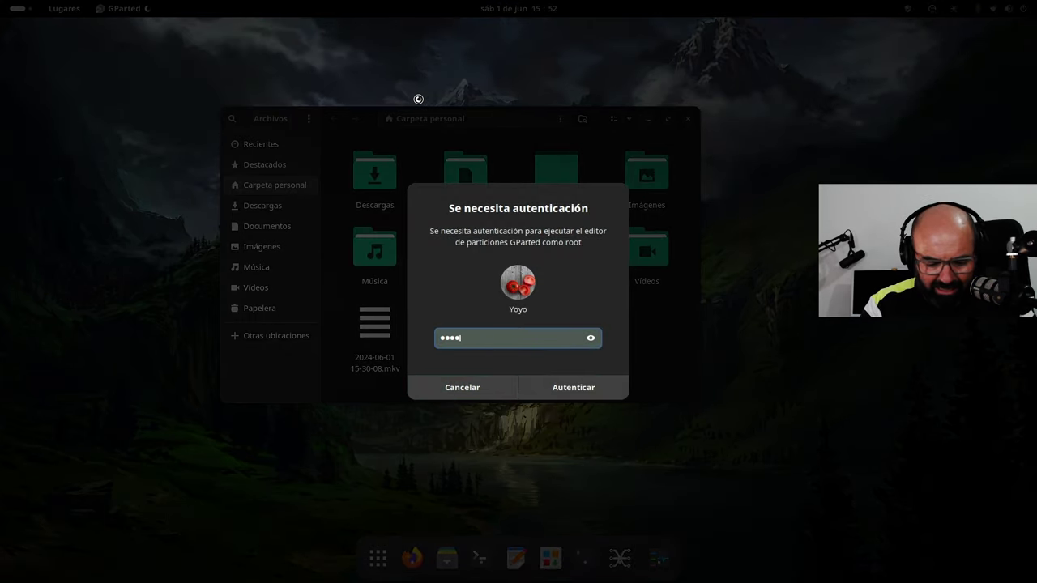
pyautogui.write('***')
pyautogui.press('Return')
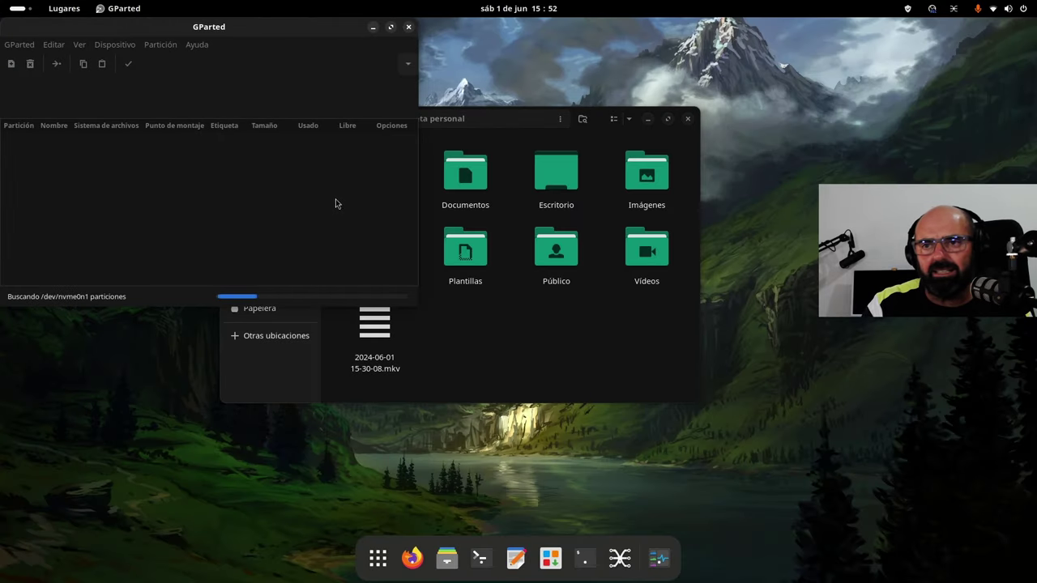
# Enlarge the GParted window and reposition it so that all partition columns of /dev/nvme0n1 can be read
pyautogui.moveTo(253, 32); pyautogui.dragTo(415, 83)
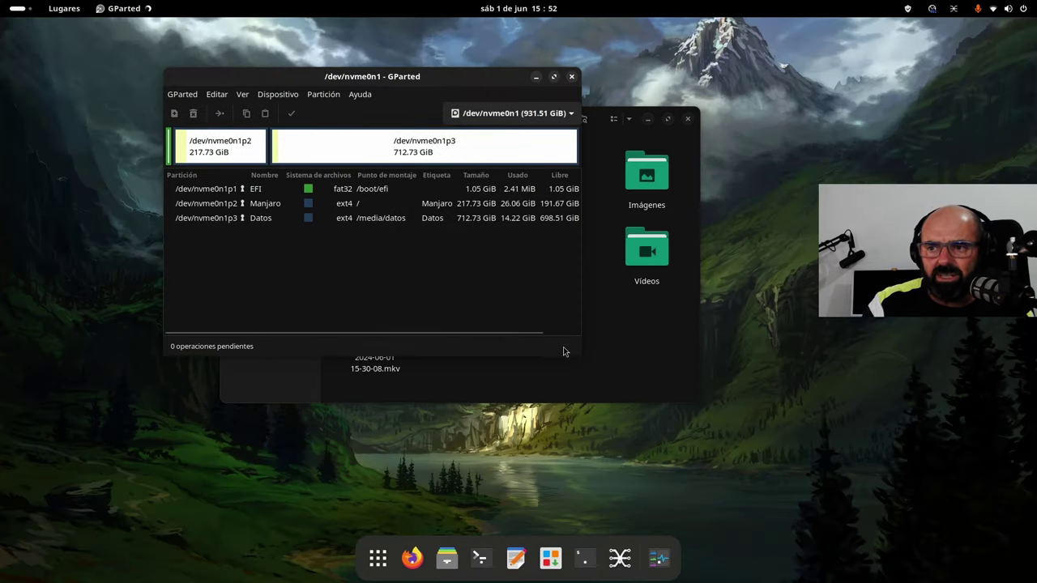
pyautogui.moveTo(576, 353); pyautogui.dragTo(976, 489)
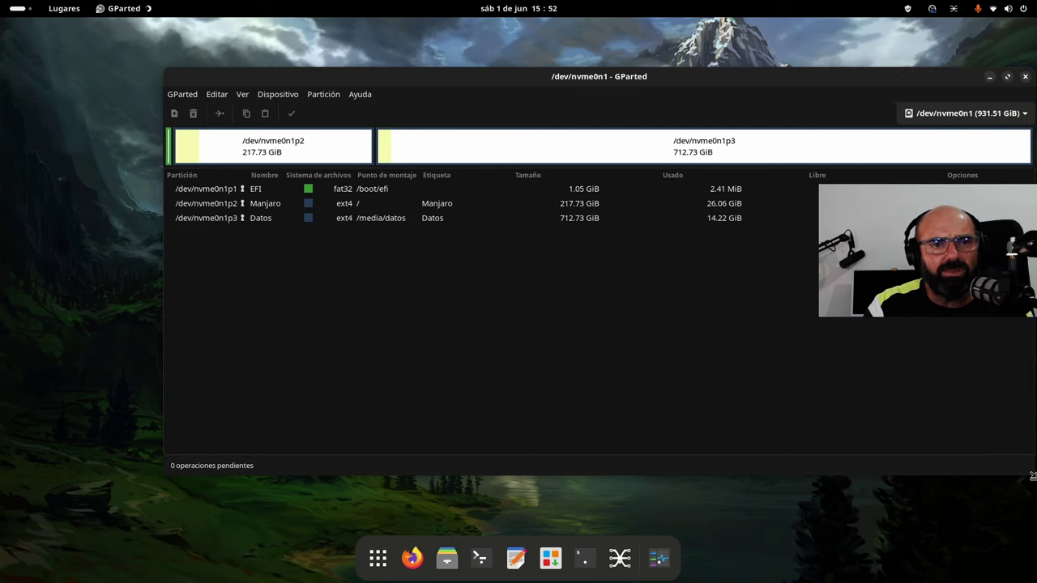
pyautogui.moveTo(628, 83); pyautogui.dragTo(456, 71)
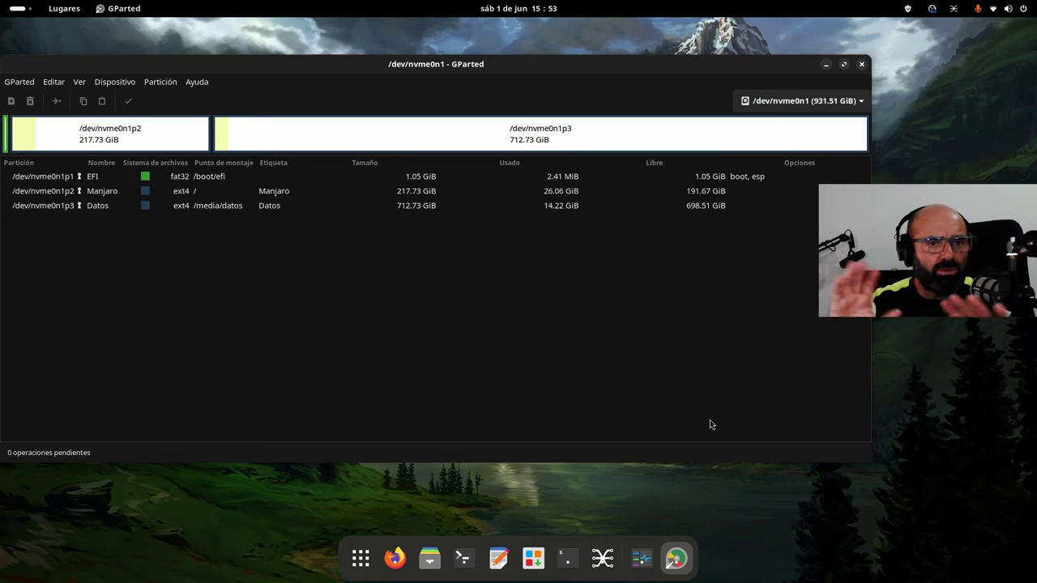
# Go through the EFI, Manjaro and Datos partitions of /dev/nvme0n1 one by one
pyautogui.click(412, 178)
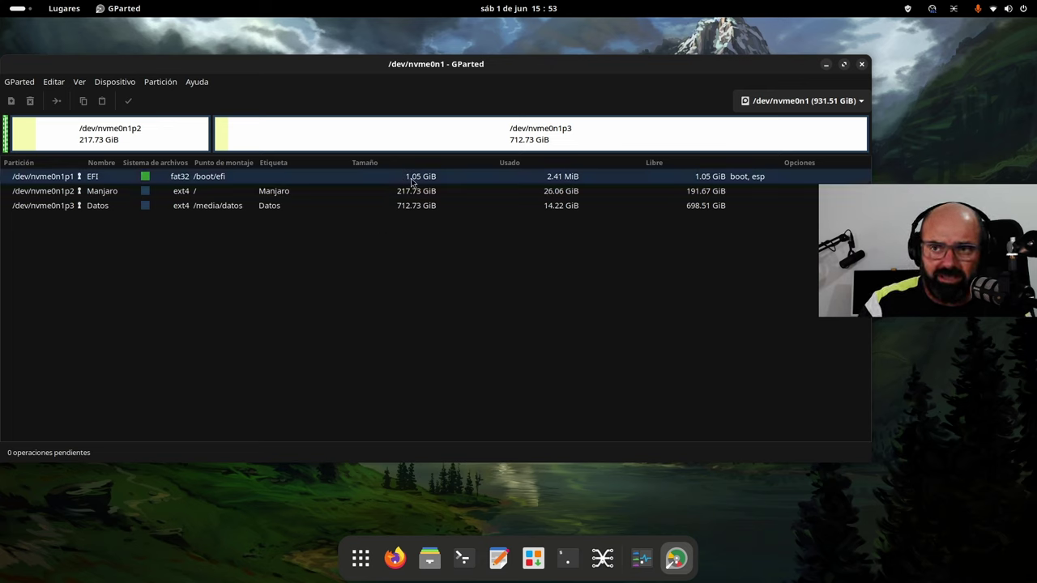
pyautogui.click(96, 192)
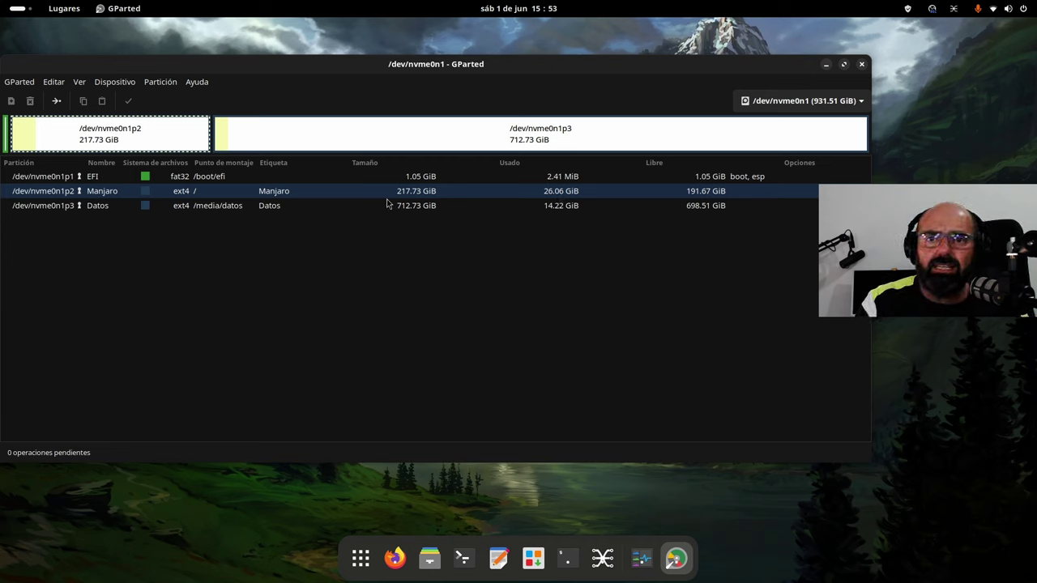
pyautogui.click(95, 210)
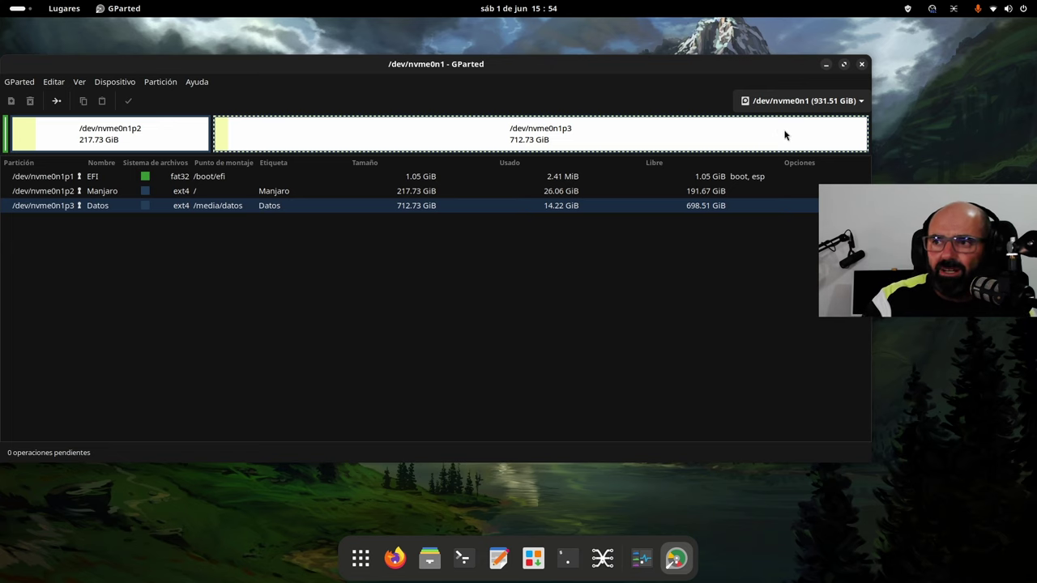
# Inspect the partition layouts of /dev/sda and /dev/sdb, and return to /dev/nvme0n1
pyautogui.click(783, 103)
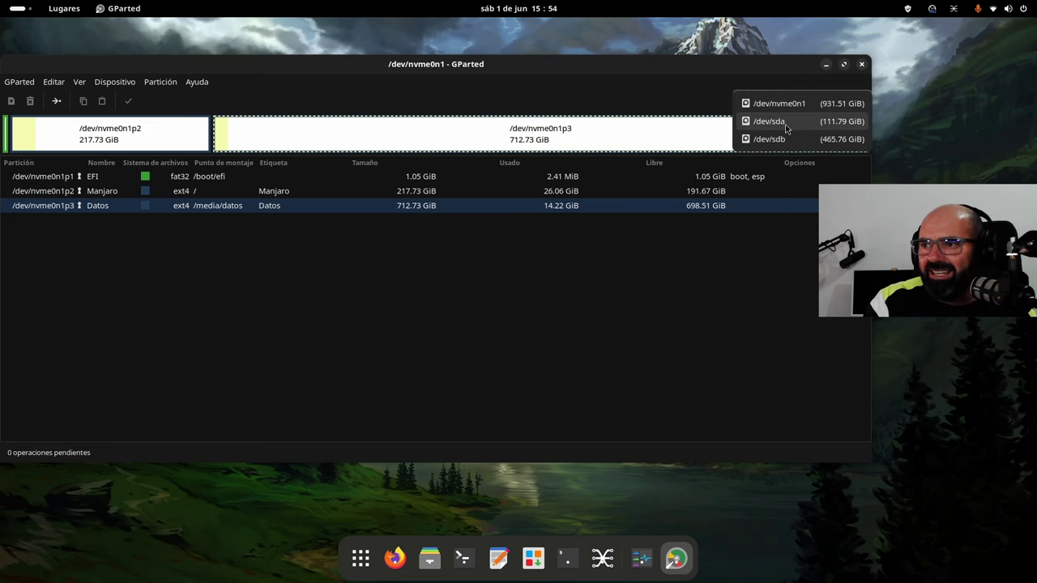
pyautogui.click(769, 122)
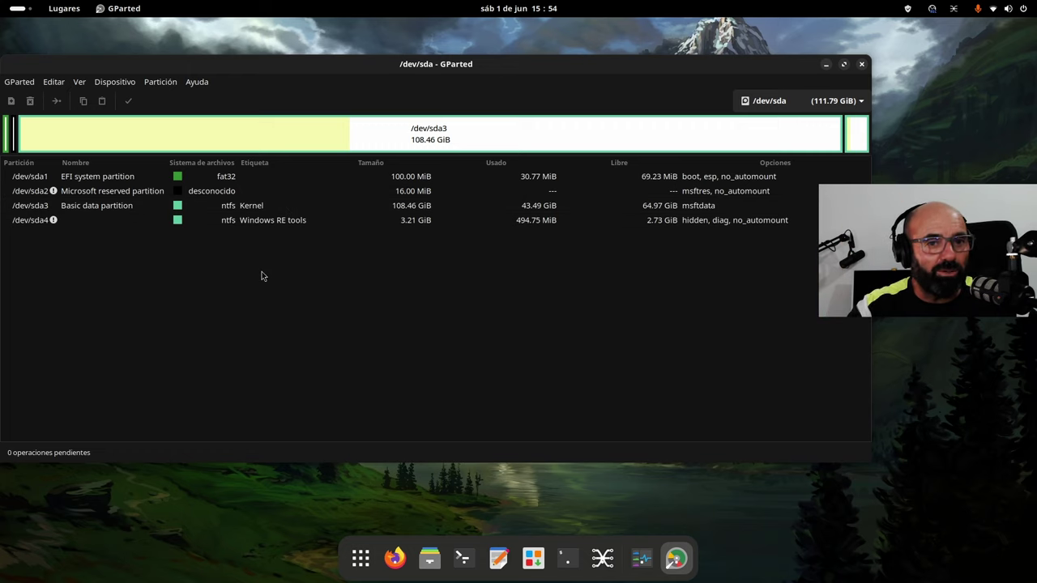
pyautogui.click(821, 104)
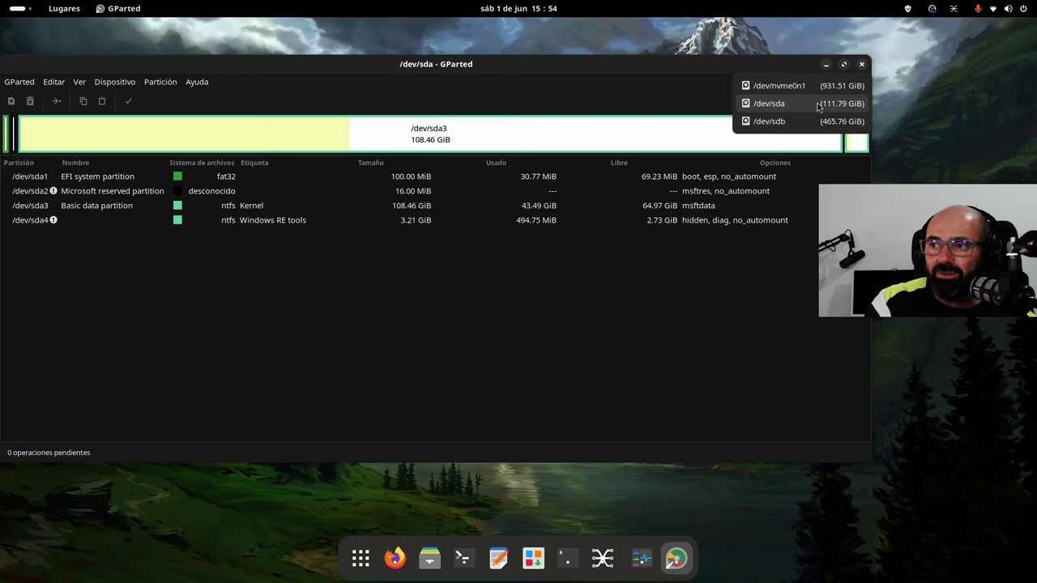
pyautogui.click(770, 122)
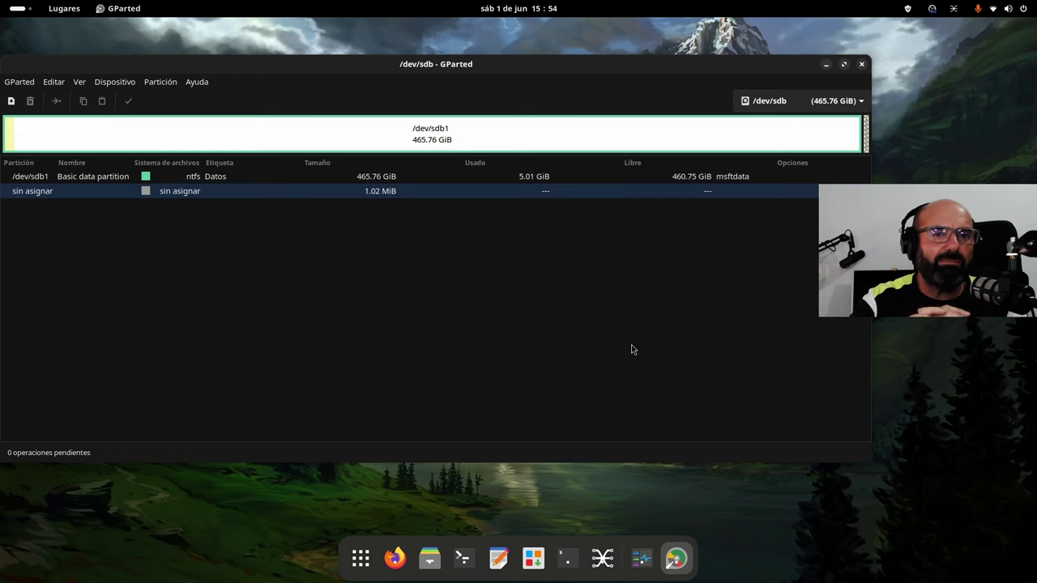
pyautogui.click(821, 103)
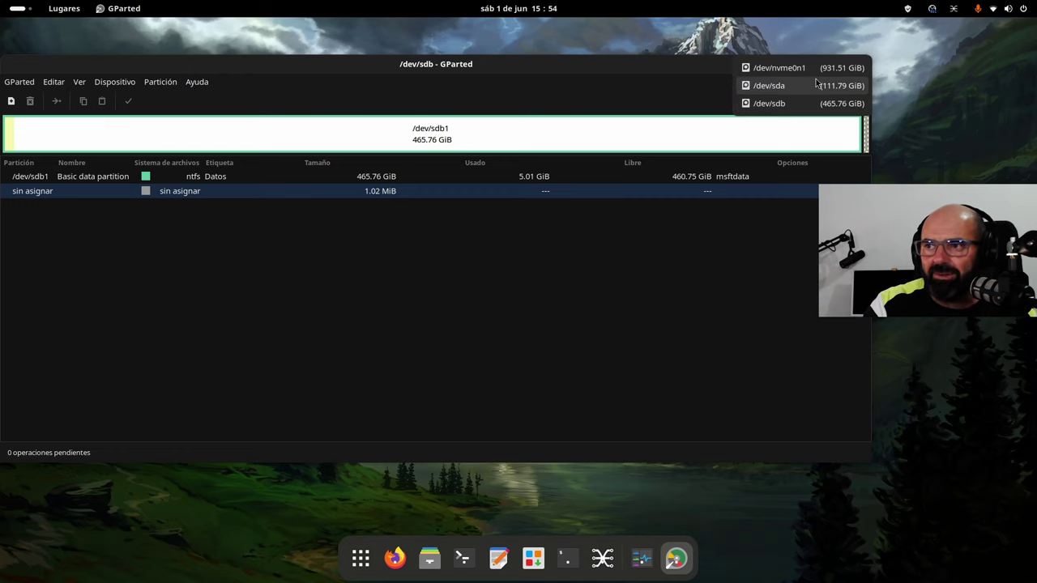
pyautogui.click(818, 74)
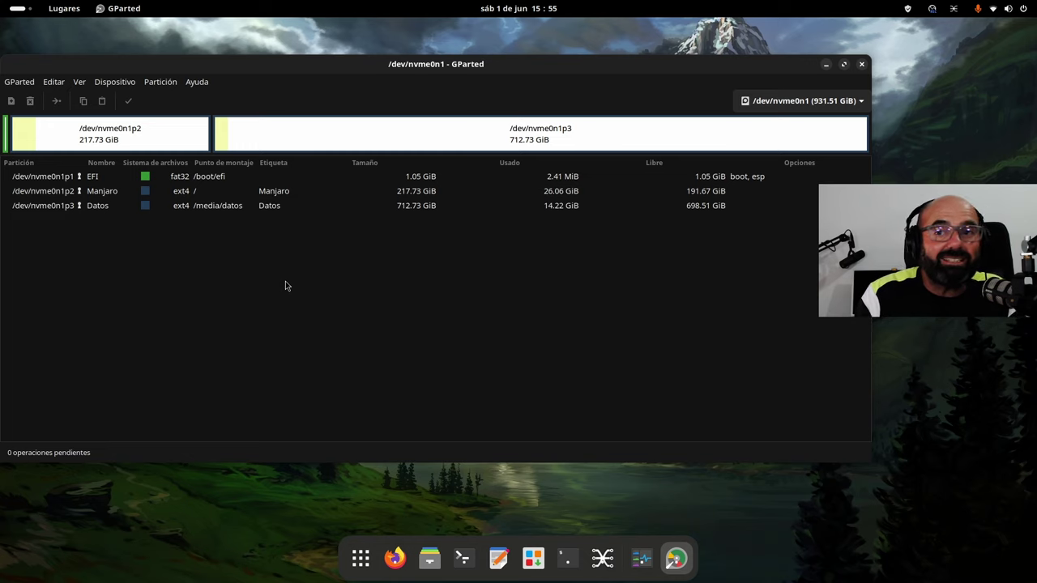
pyautogui.moveTo(461, 64); pyautogui.dragTo(477, 88)
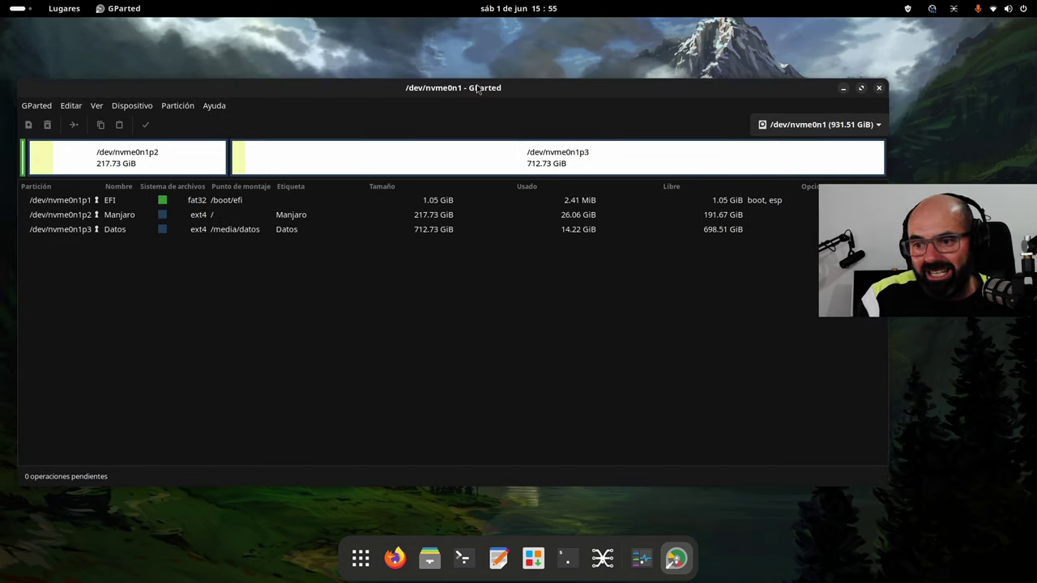
# Switch to Firefox, open the channel's Manjaro 24.0 Wynsdey (Gnome 46) video, pause it to view its description, and minimize the browser
pyautogui.click(395, 557)
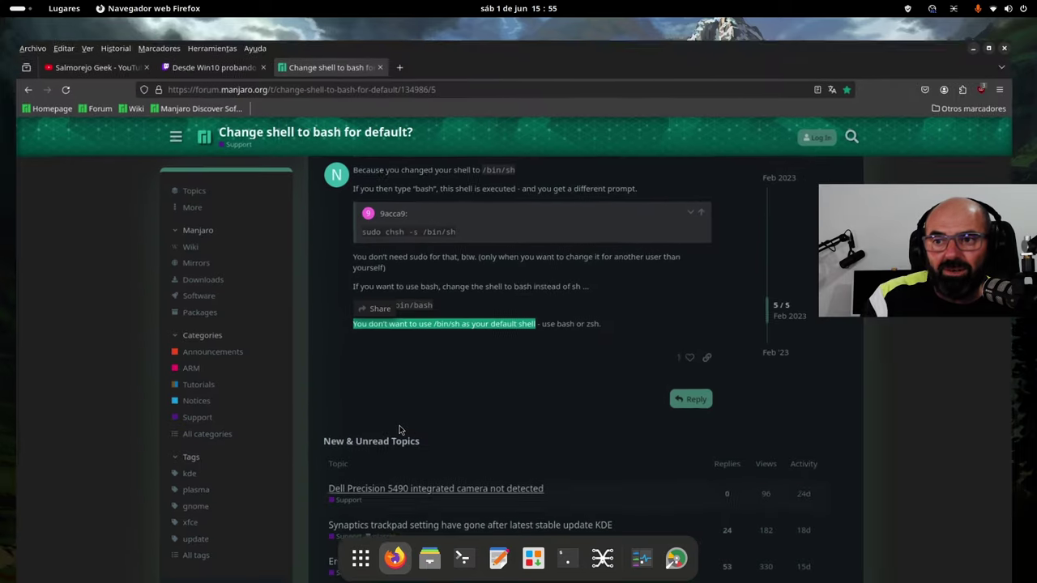
pyautogui.click(73, 45)
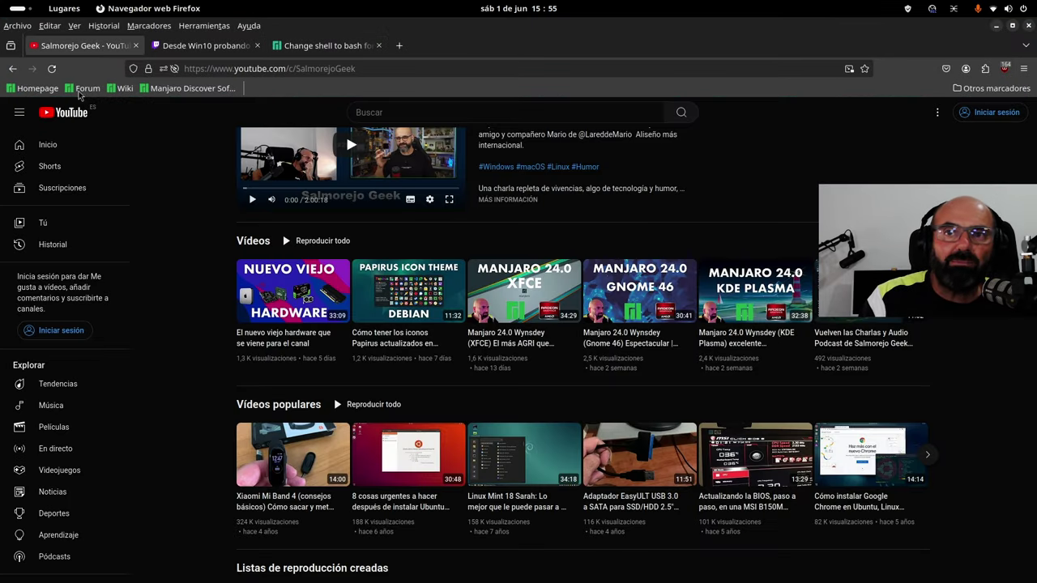
pyautogui.click(623, 291)
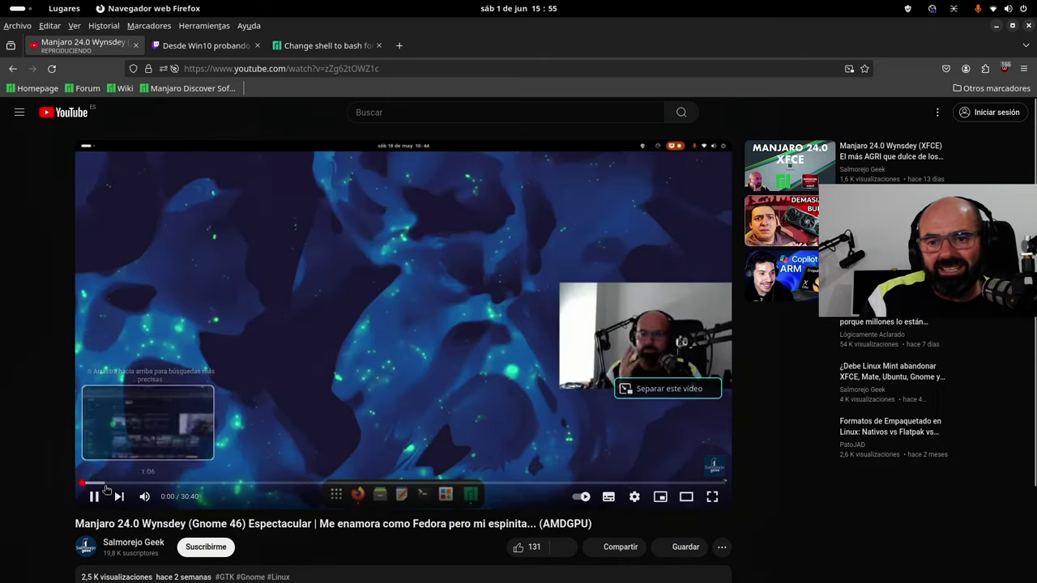
pyautogui.click(94, 497)
pyautogui.scroll(-2, 389, 413)
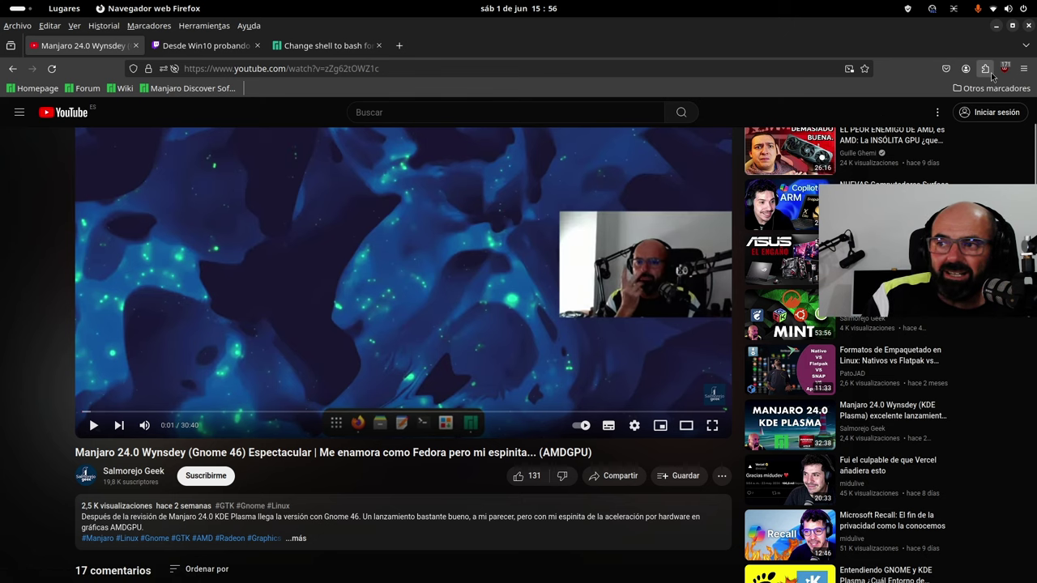
pyautogui.click(996, 25)
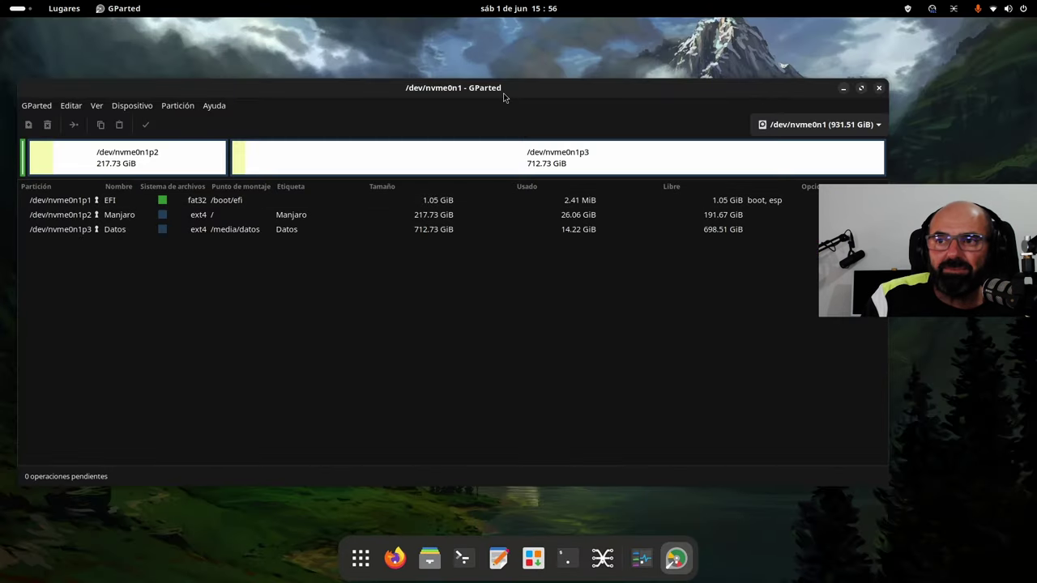
# Reposition the GParted window and bring up the Black Box terminal with the fastfetch output
pyautogui.moveTo(503, 91); pyautogui.dragTo(510, 66)
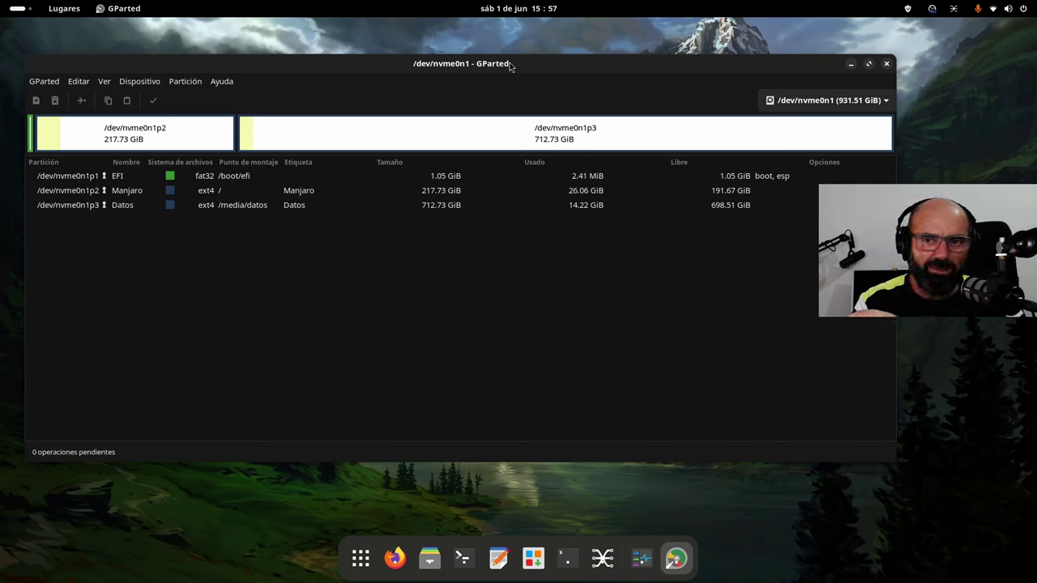
pyautogui.click(571, 560)
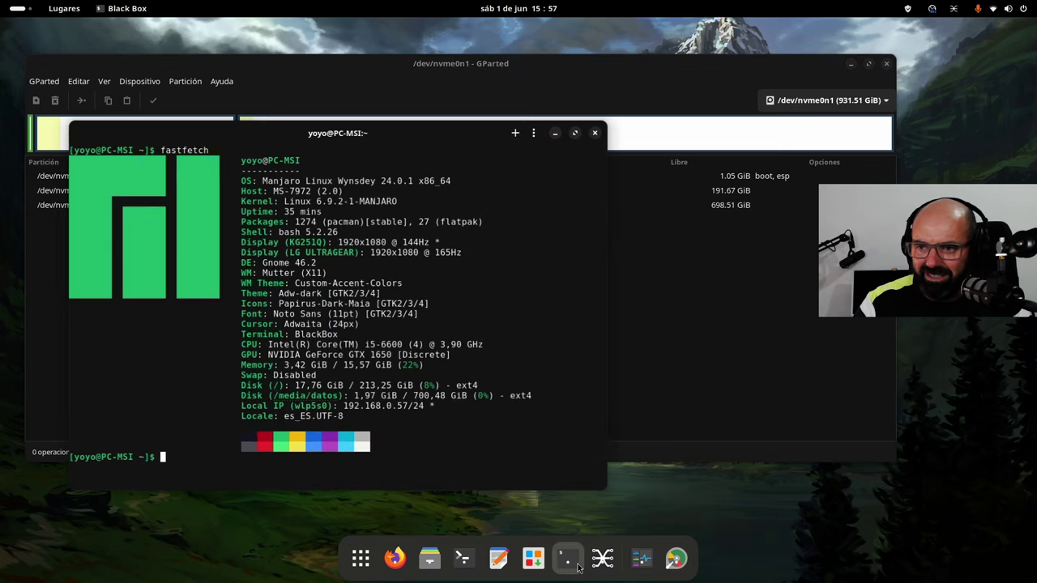